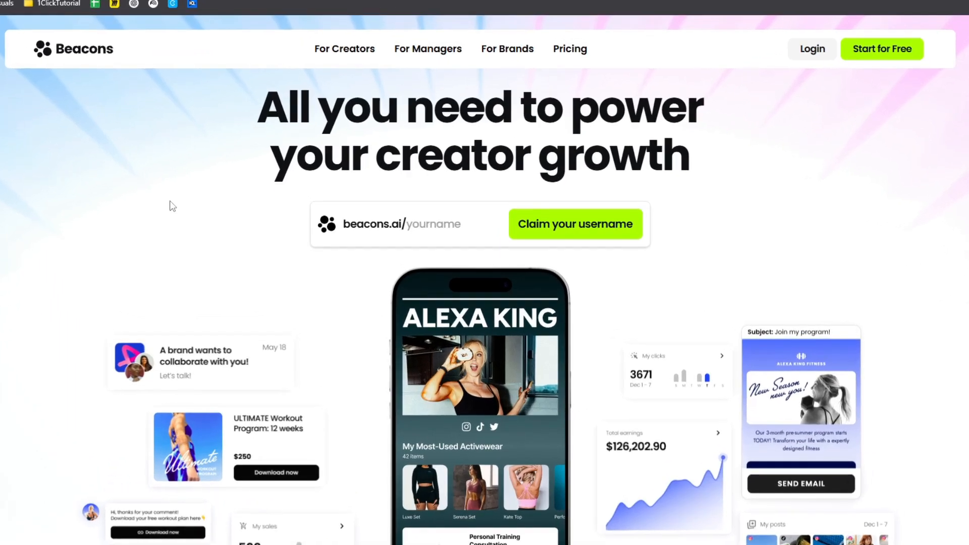
Step: Open the dance teacher's example page from the Beacons homepage and look through its class links and videos
{"action": "middle_click", "coordinate": [53, 211]}
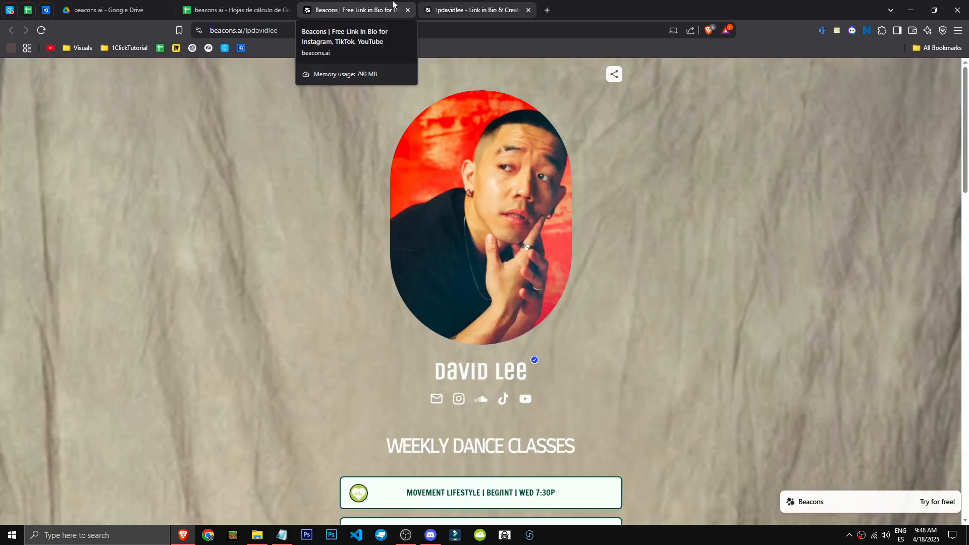
{"action": "scroll", "coordinate": [403, 381], "scroll_direction": "down", "scroll_amount": 5}
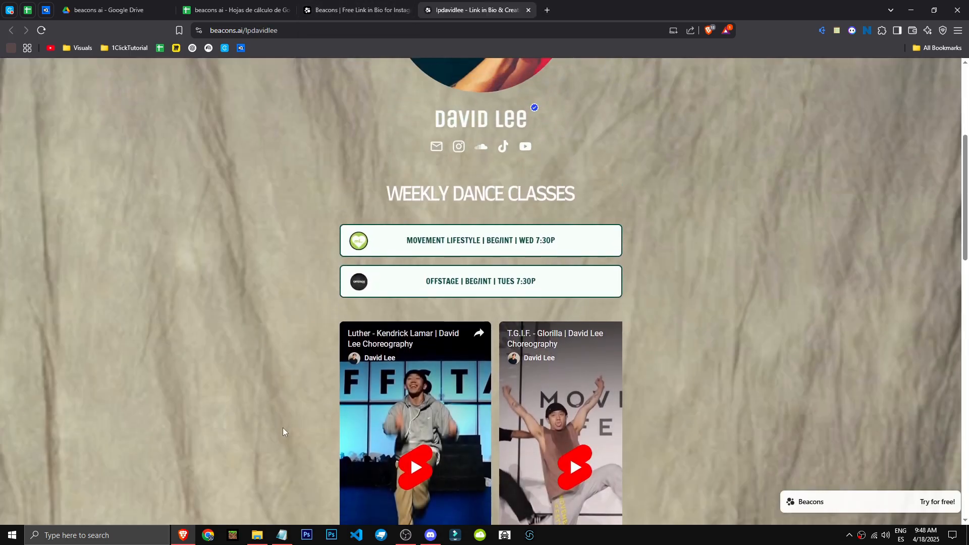
{"action": "scroll", "coordinate": [283, 428], "scroll_direction": "down", "scroll_amount": 7}
{"action": "scroll", "coordinate": [283, 428], "scroll_direction": "up", "scroll_amount": 12}
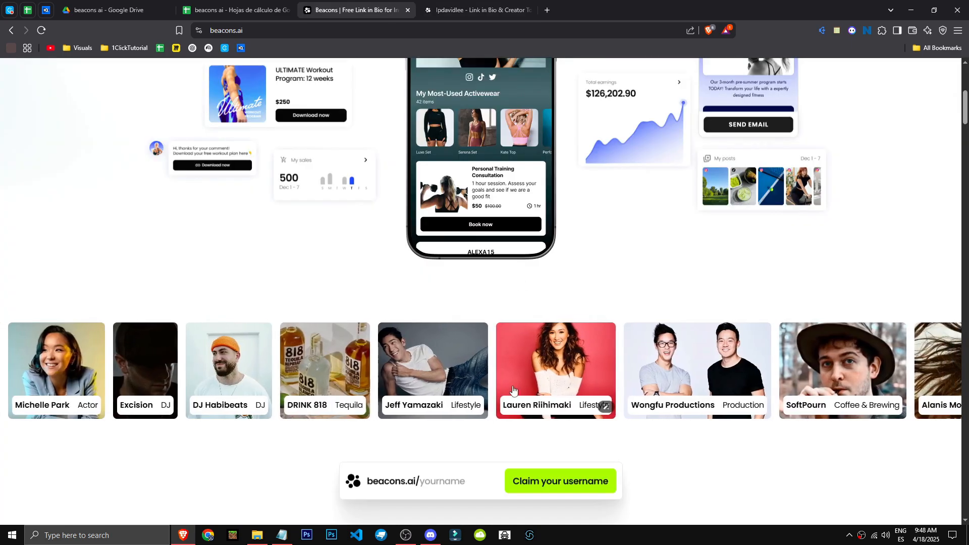
Step: Look through the lifestyle creator's example page and the feature sections of the Beacons homepage
{"action": "left_click", "coordinate": [604, 405]}
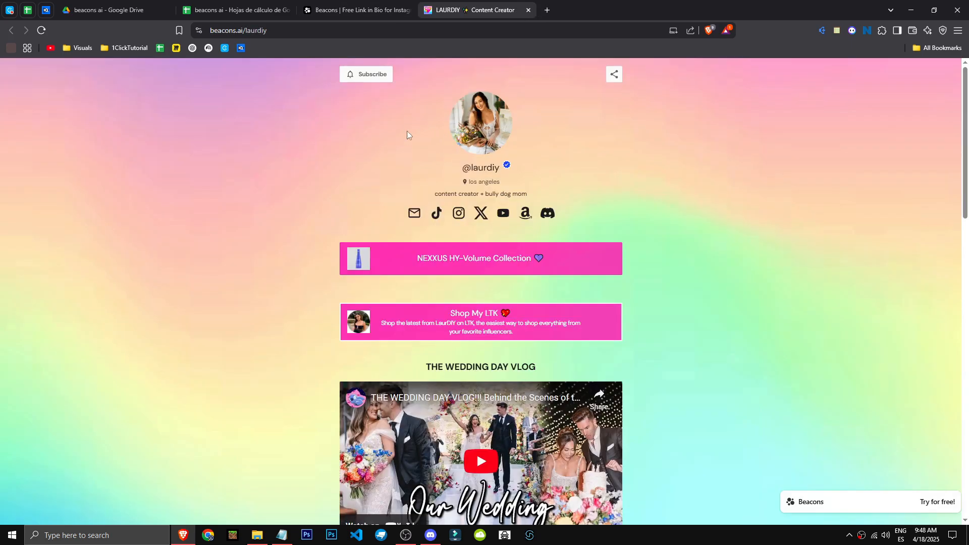
{"action": "scroll", "coordinate": [555, 323], "scroll_direction": "down", "scroll_amount": 10}
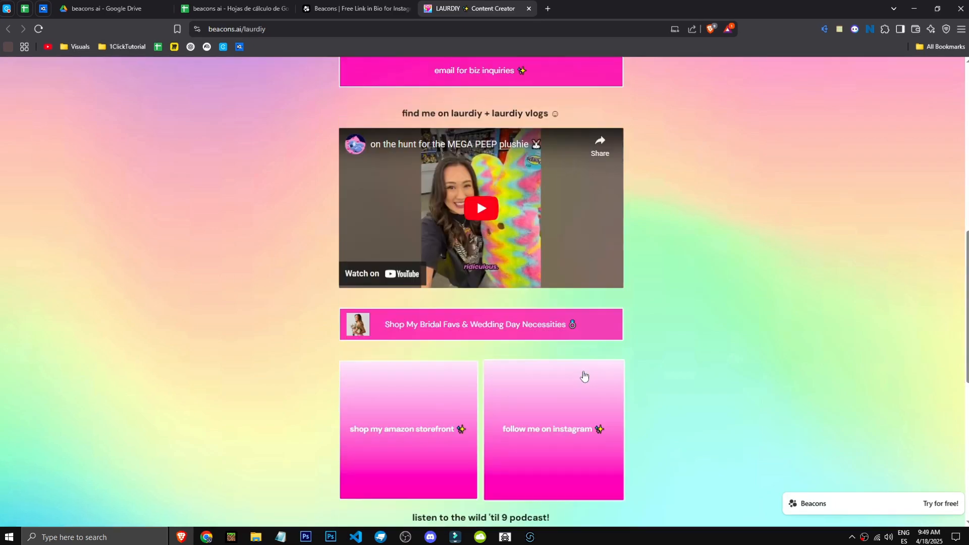
{"action": "scroll", "coordinate": [584, 376], "scroll_direction": "down", "scroll_amount": 6}
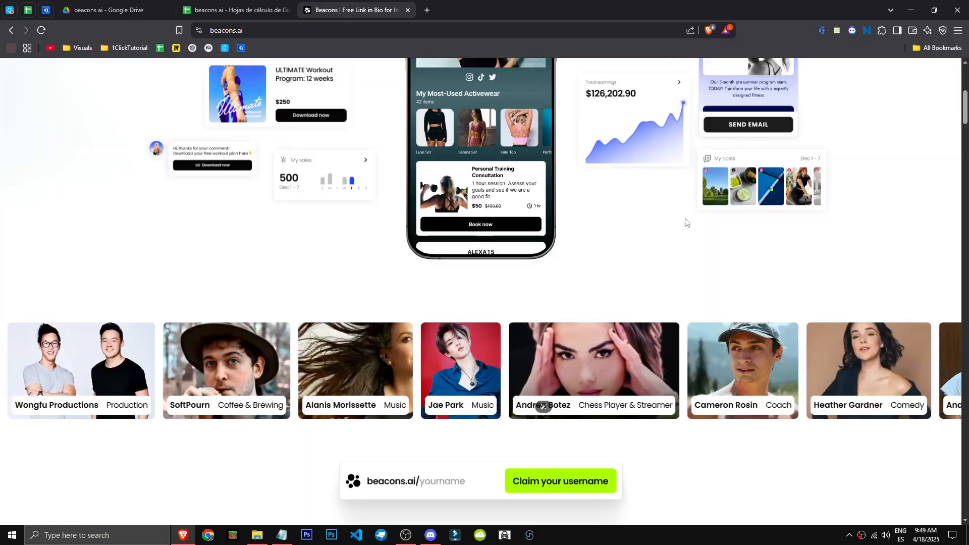
{"action": "scroll", "coordinate": [739, 460], "scroll_direction": "down", "scroll_amount": 7}
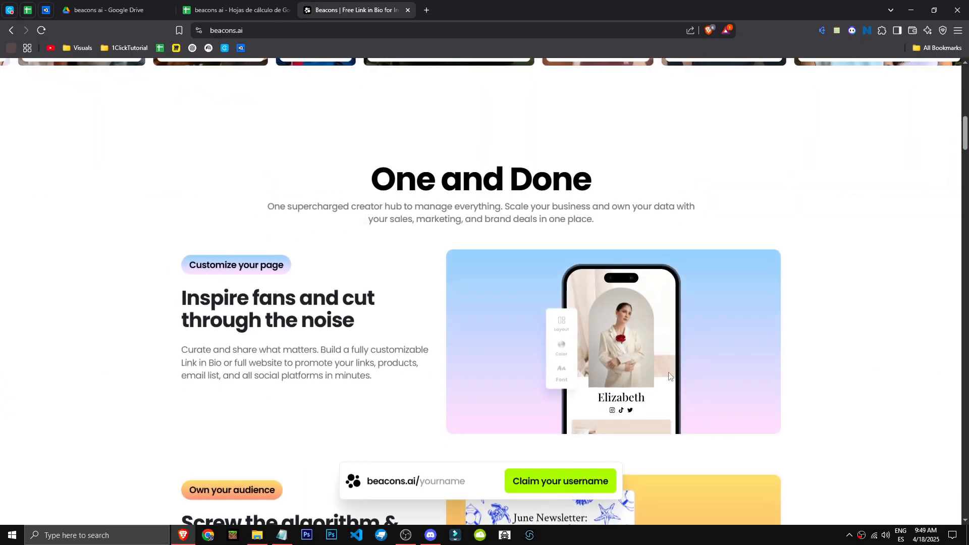
{"action": "scroll", "coordinate": [669, 375], "scroll_direction": "down", "scroll_amount": 20}
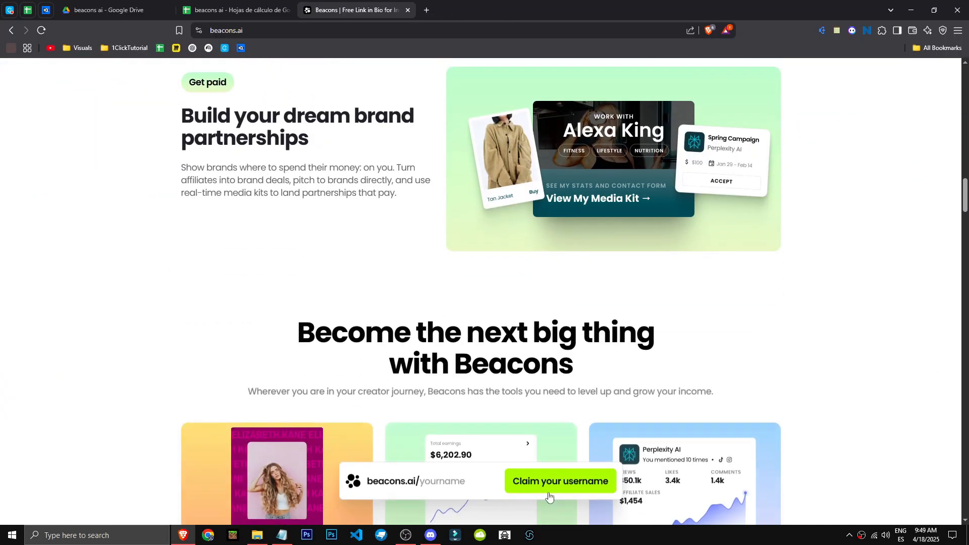
Step: Enter 1click as the Beacons username on the homepage and claim it to start the sign-up
{"action": "left_click", "coordinate": [549, 497]}
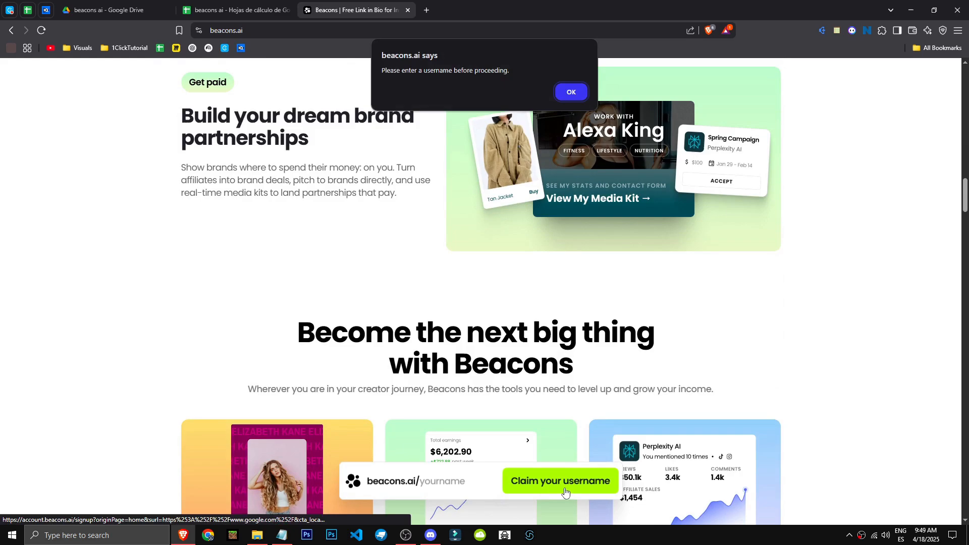
{"action": "left_click", "coordinate": [571, 92]}
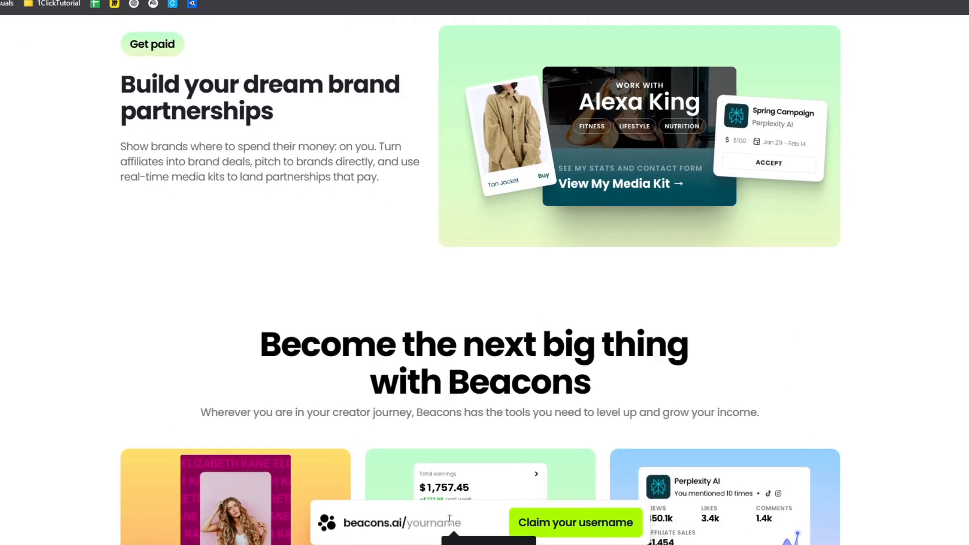
{"action": "left_click", "coordinate": [449, 520]}
{"action": "type", "text": "1clic"}
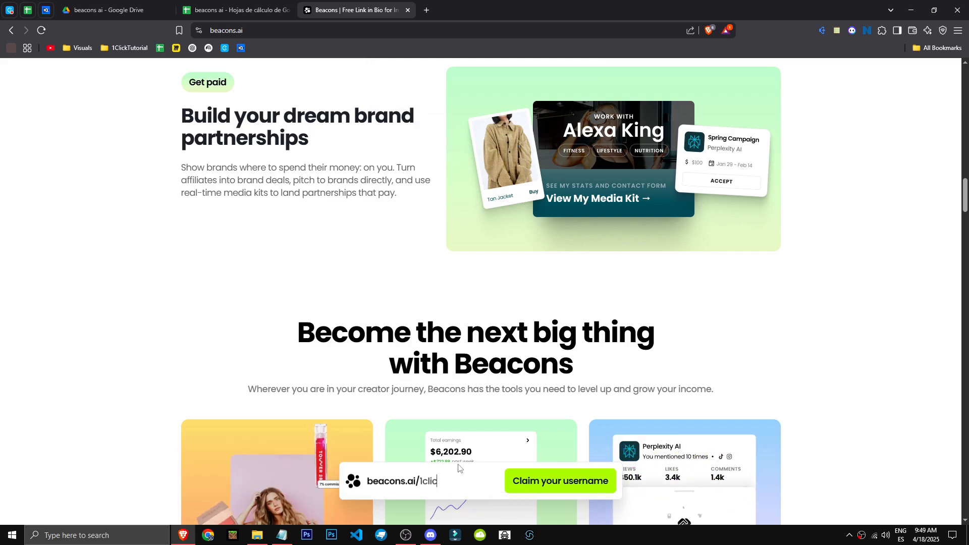
{"action": "type", "text": "k"}
{"action": "left_click", "coordinate": [562, 490]}
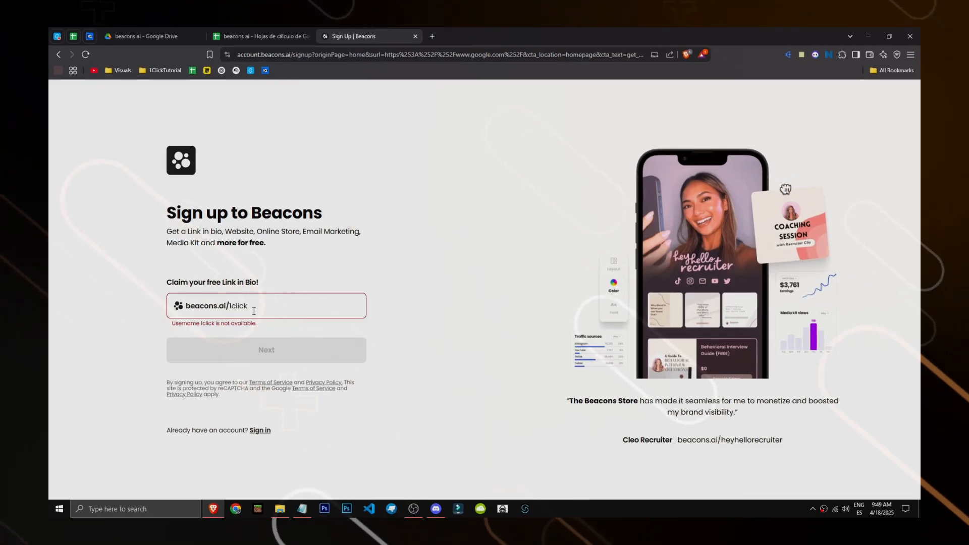
{"action": "type", "text": "7777777777777777"}
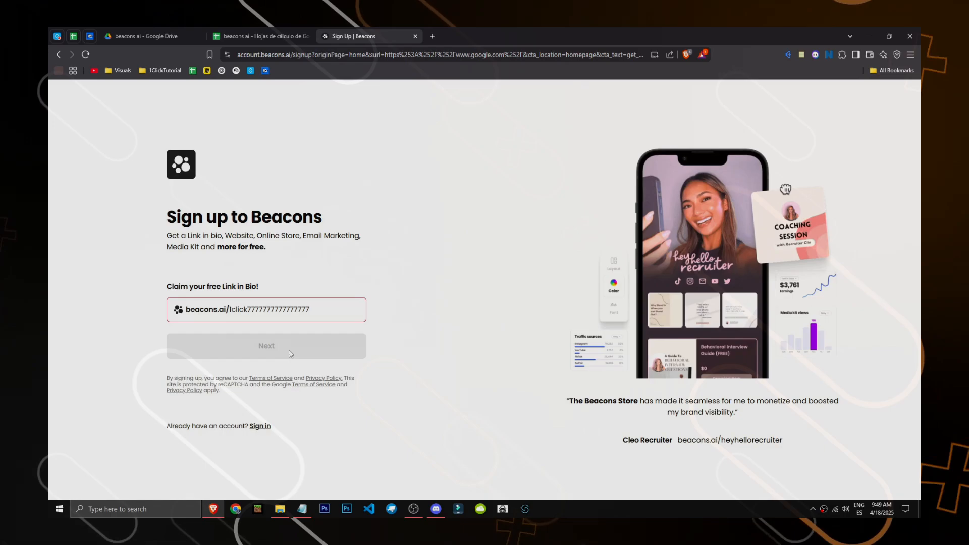
{"action": "left_click_drag", "start_coordinate": [247, 308], "coordinate": [232, 303]}
{"action": "type", "text": "test"}
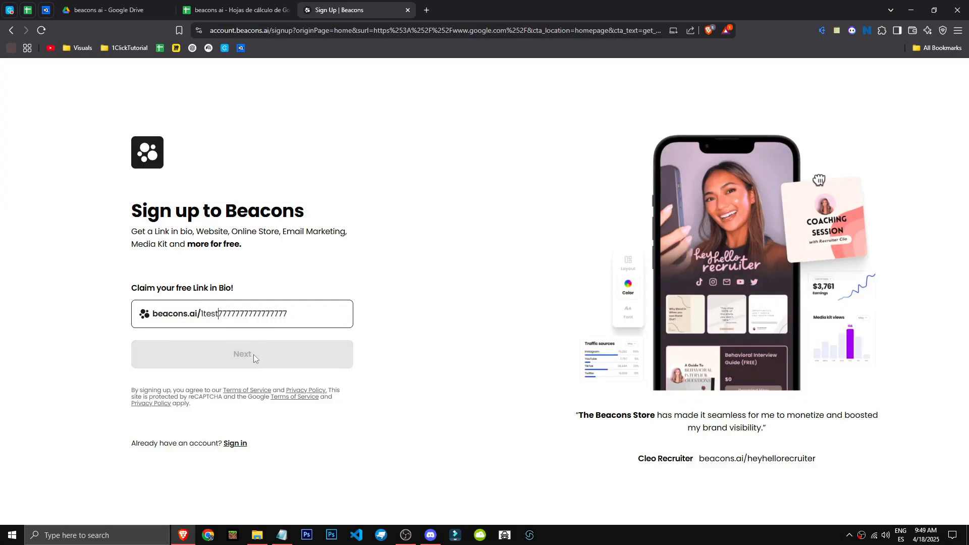
{"action": "left_click", "coordinate": [261, 364]}
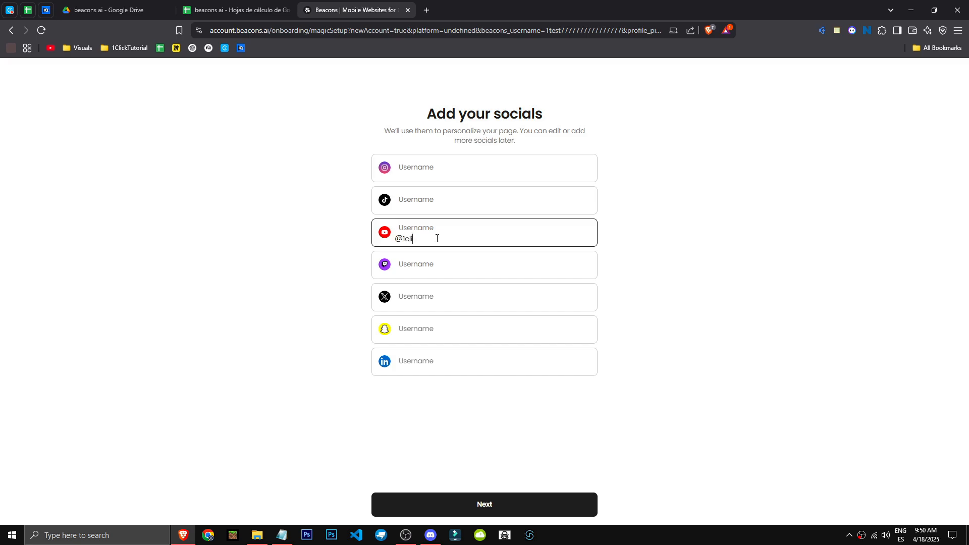
Step: Enter 1click as the username for the listed social accounts and continue the page setup
{"action": "left_click", "coordinate": [477, 207]}
{"action": "type", "text": "1click"}
{"action": "left_click", "coordinate": [479, 266]}
{"action": "key", "text": "ctrl+v"}
{"action": "left_click", "coordinate": [481, 297]}
{"action": "key", "text": "ctrl+v"}
{"action": "left_click", "coordinate": [482, 335]}
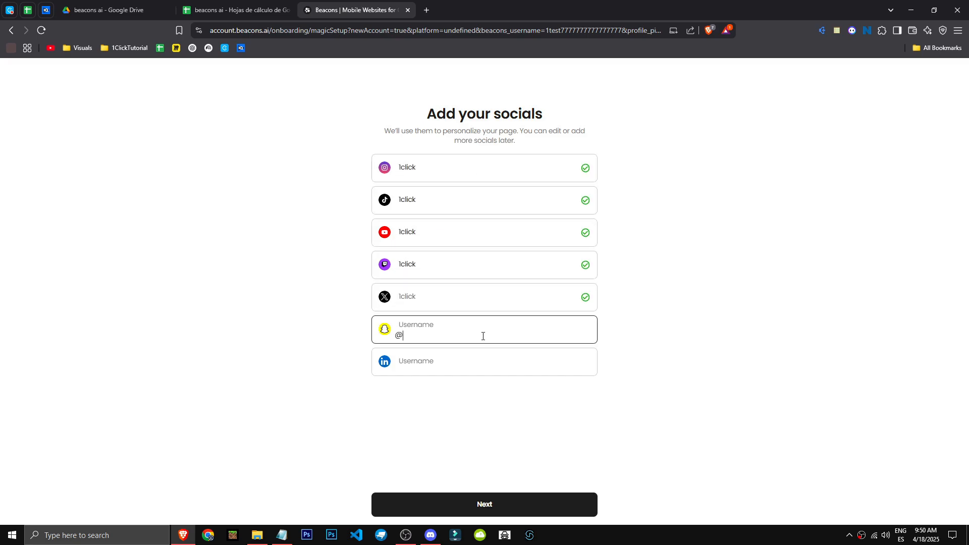
{"action": "left_click", "coordinate": [543, 496]}
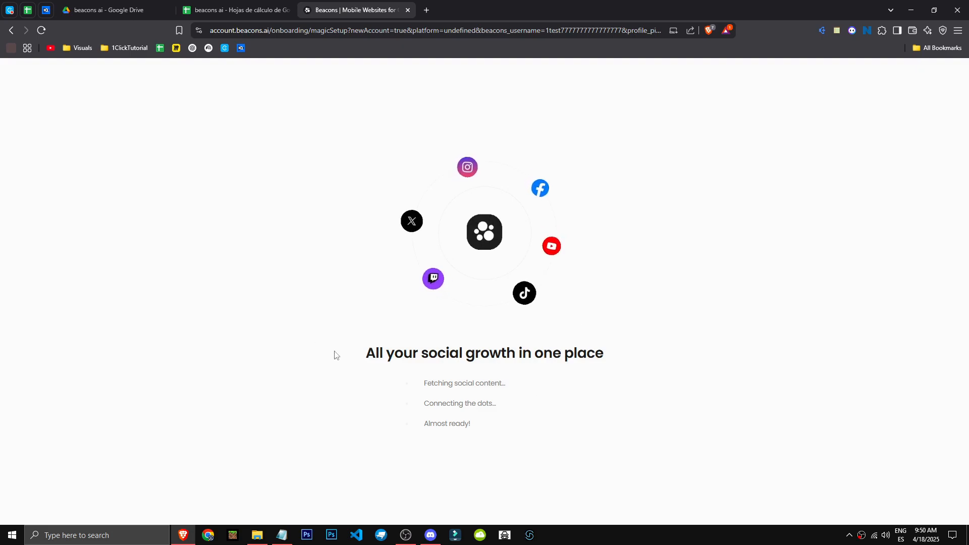
{"action": "left_click_drag", "start_coordinate": [335, 352], "coordinate": [620, 360]}
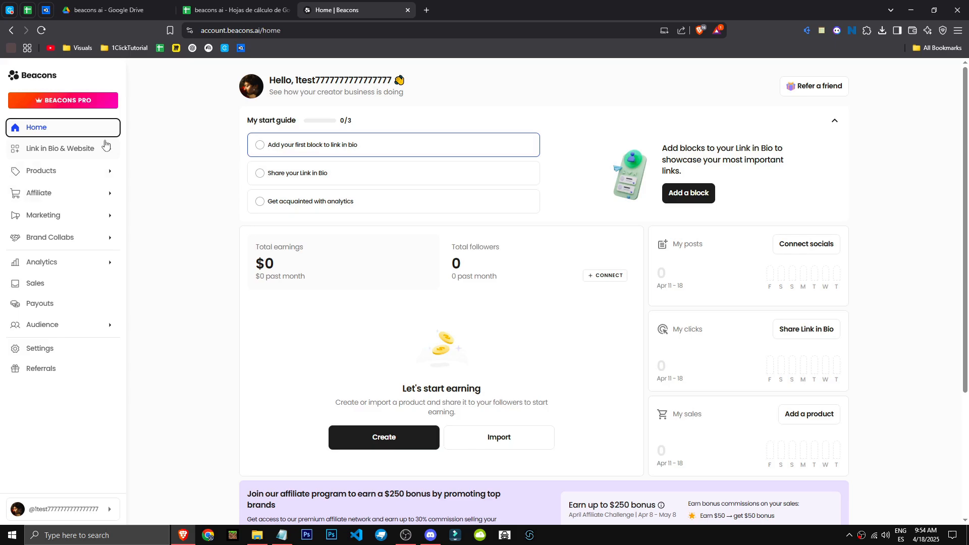
Step: Open the Link in Bio editor and check the option for adding a new page without creating one
{"action": "left_click", "coordinate": [77, 150]}
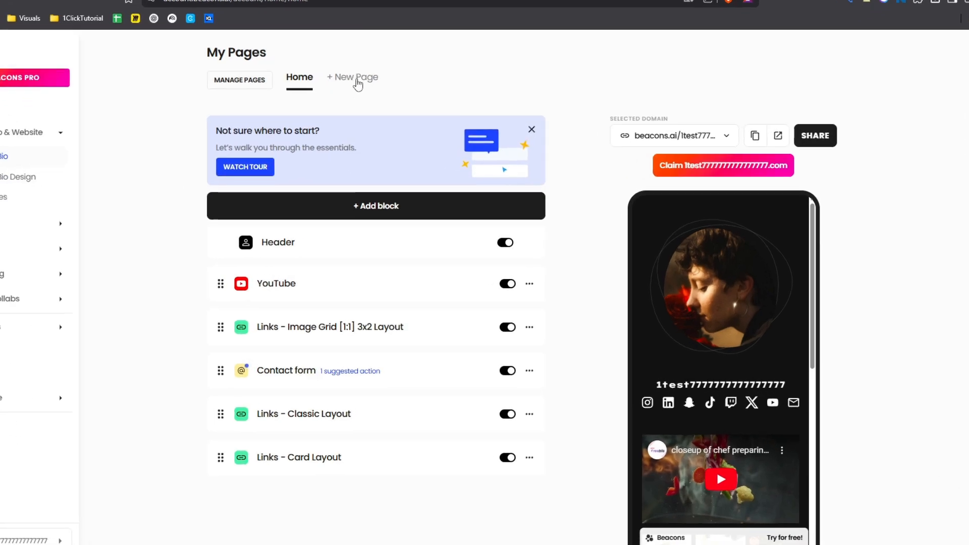
{"action": "left_click", "coordinate": [370, 99]}
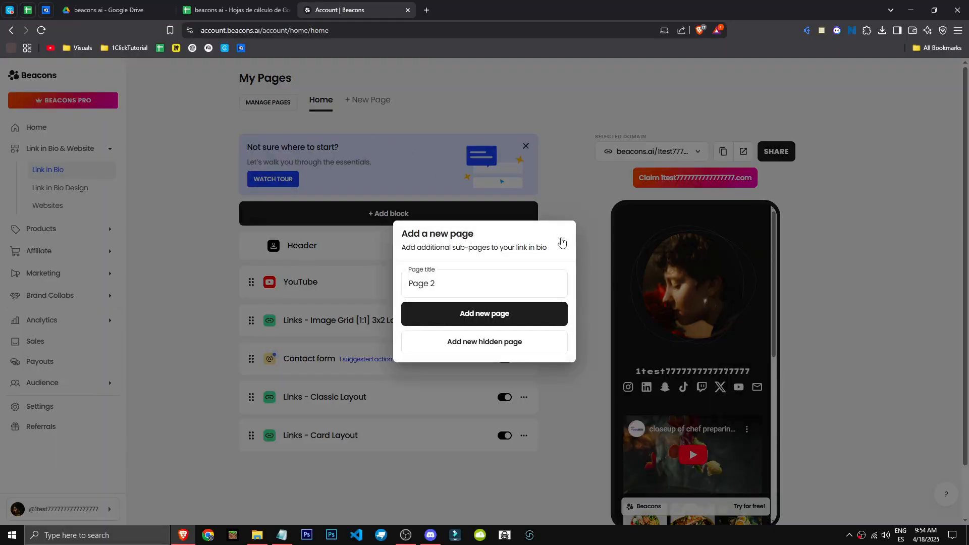
{"action": "left_click", "coordinate": [562, 242]}
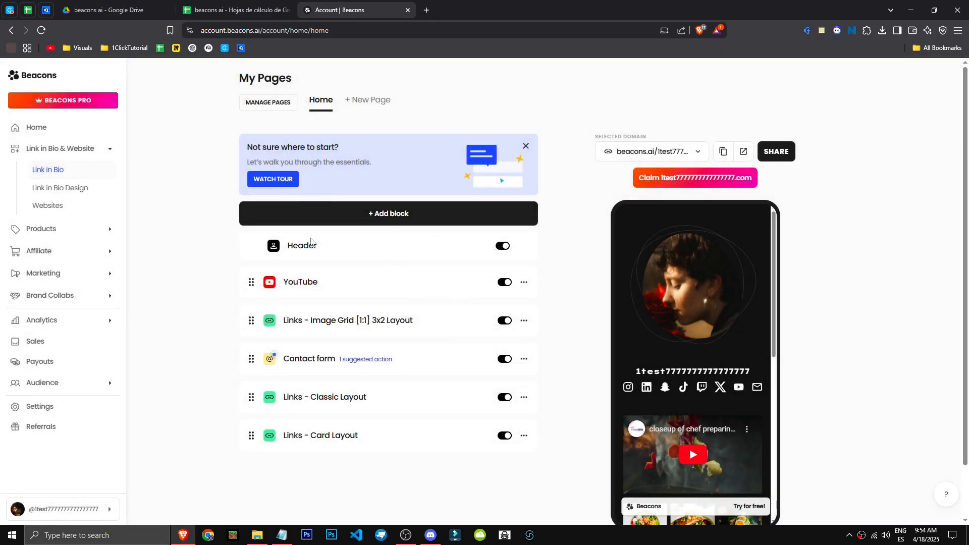
Step: Toggle the display of the YouTube and Header blocks off and back on
{"action": "left_click", "coordinate": [500, 284]}
{"action": "left_click", "coordinate": [502, 285]}
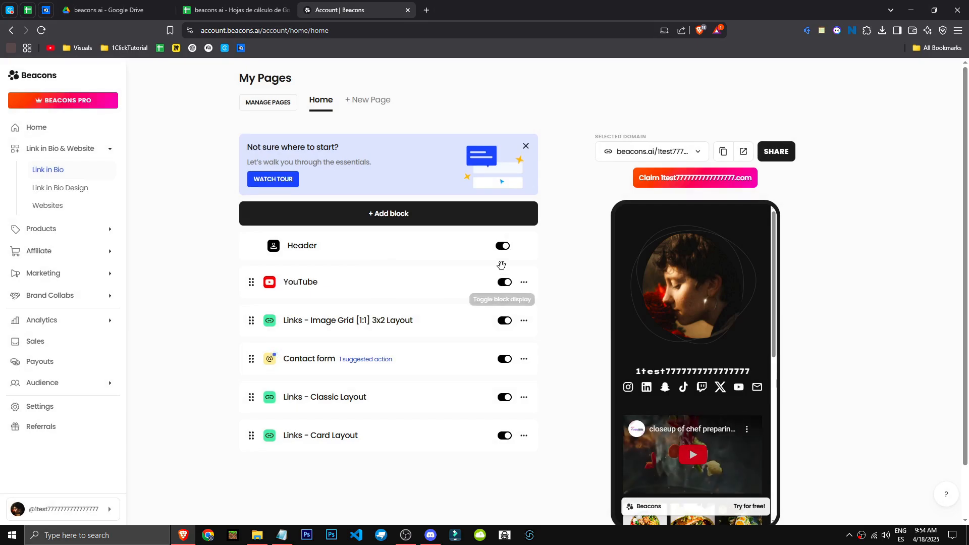
{"action": "left_click", "coordinate": [502, 247]}
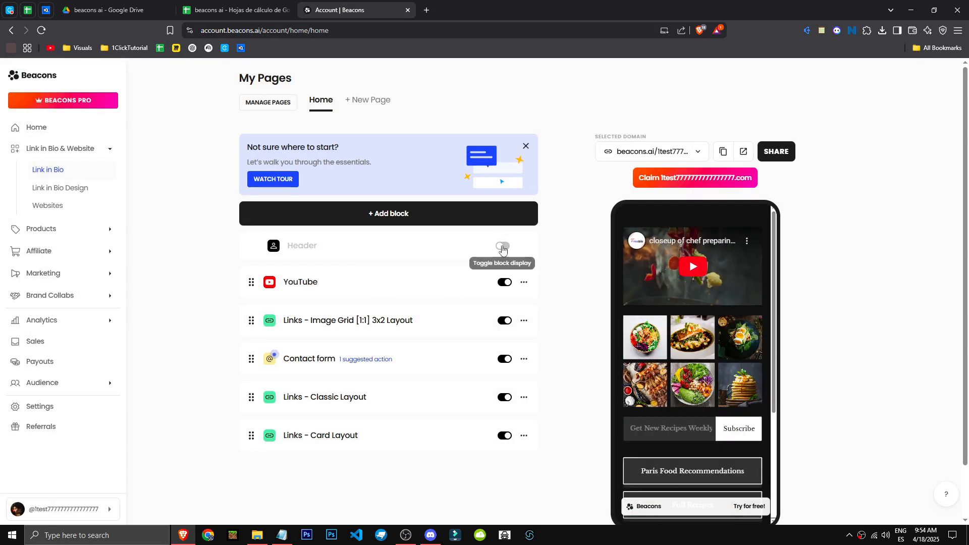
{"action": "left_click", "coordinate": [503, 247]}
Step: Open the Link in Bio Design settings from the page header and apply the GamerGustav theme from the Bold category
{"action": "left_click", "coordinate": [717, 295]}
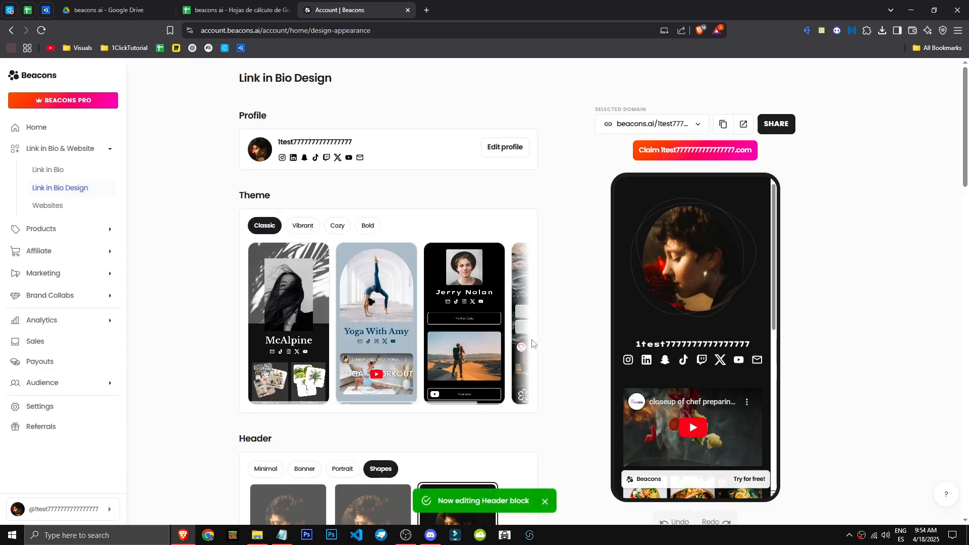
{"action": "middle_click", "coordinate": [509, 268]}
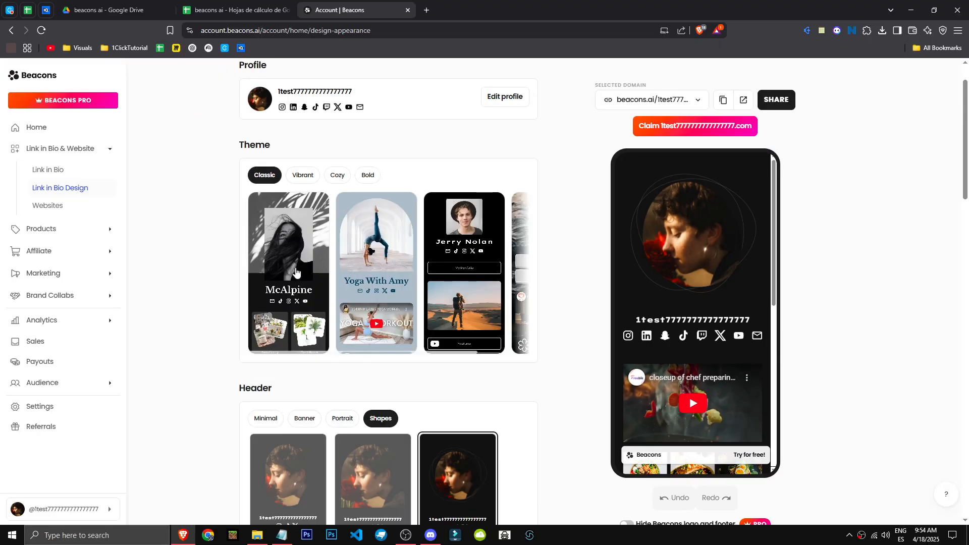
{"action": "left_click", "coordinate": [305, 177]}
{"action": "middle_click", "coordinate": [337, 254]}
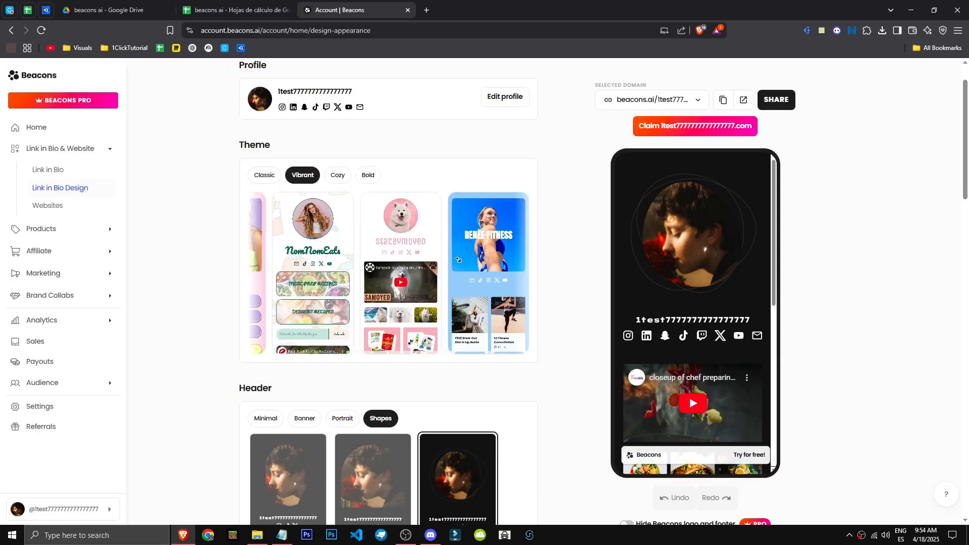
{"action": "left_click", "coordinate": [343, 178]}
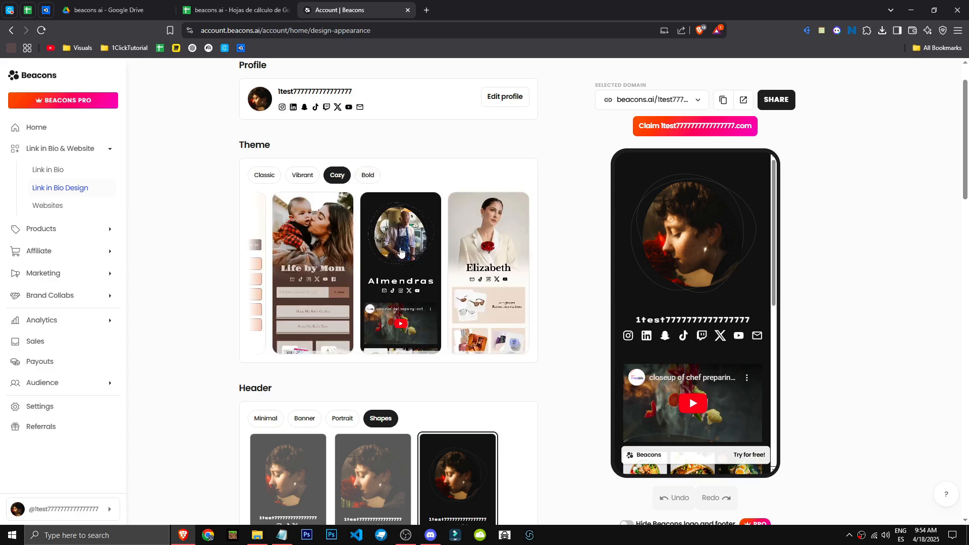
{"action": "left_click", "coordinate": [367, 177]}
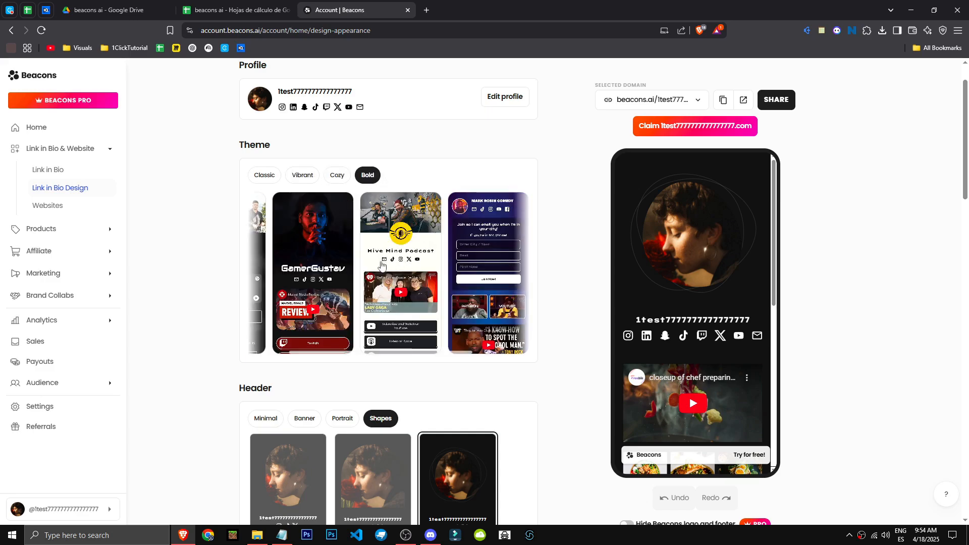
{"action": "middle_click", "coordinate": [358, 273]}
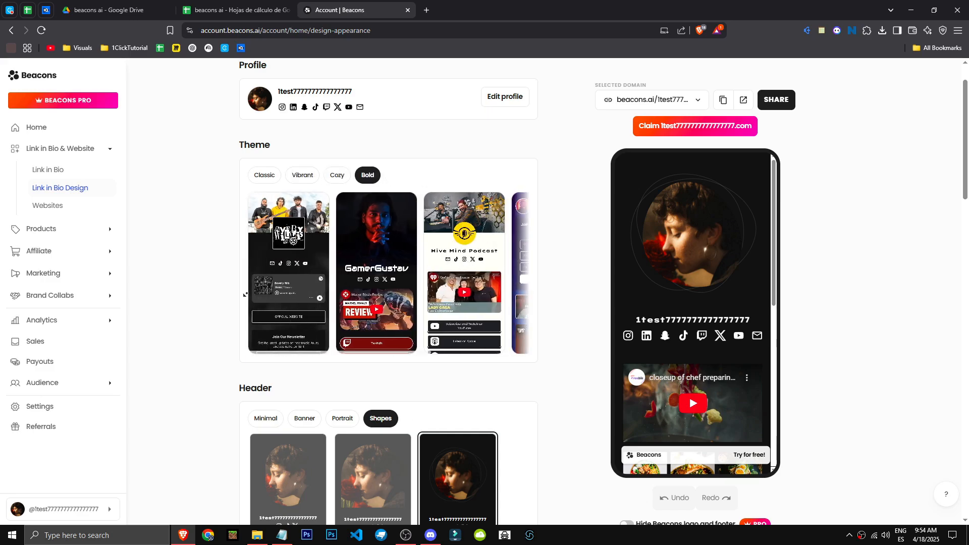
{"action": "left_click", "coordinate": [369, 258]}
{"action": "left_click", "coordinate": [527, 333]}
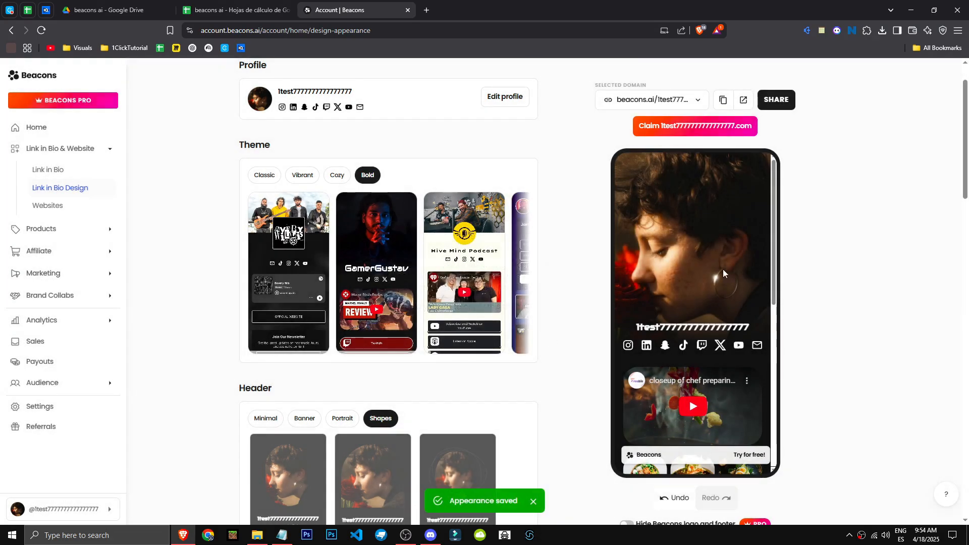
Step: Examine the restyled page in the phone preview and on its live public page, and return to the design settings
{"action": "scroll", "coordinate": [708, 304], "scroll_direction": "down", "scroll_amount": 6}
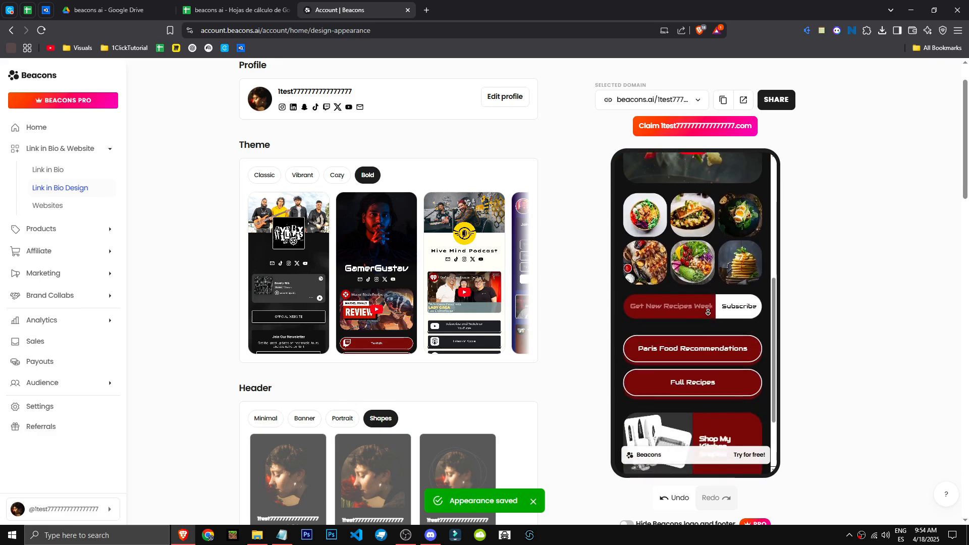
{"action": "scroll", "coordinate": [713, 202], "scroll_direction": "up", "scroll_amount": 5}
{"action": "left_click", "coordinate": [741, 98]}
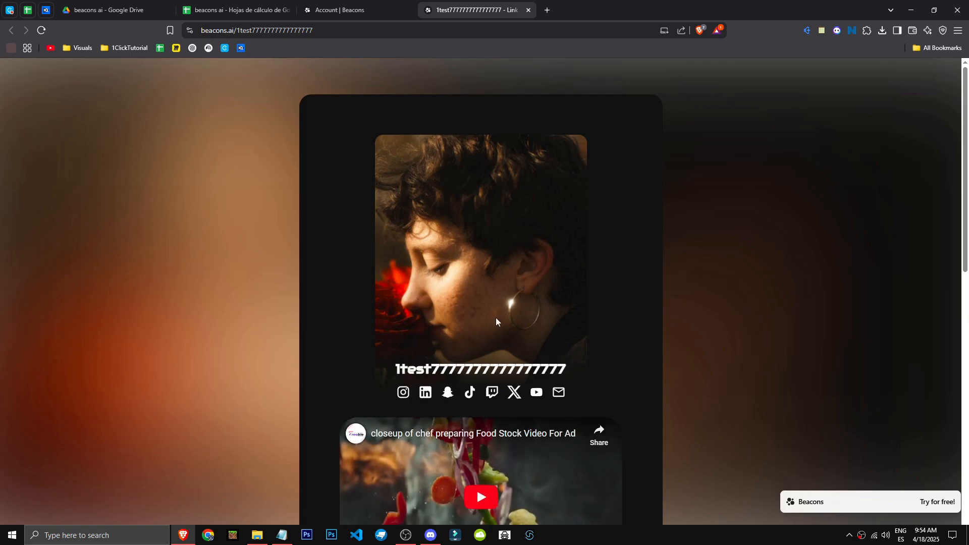
{"action": "scroll", "coordinate": [514, 338], "scroll_direction": "down", "scroll_amount": 14}
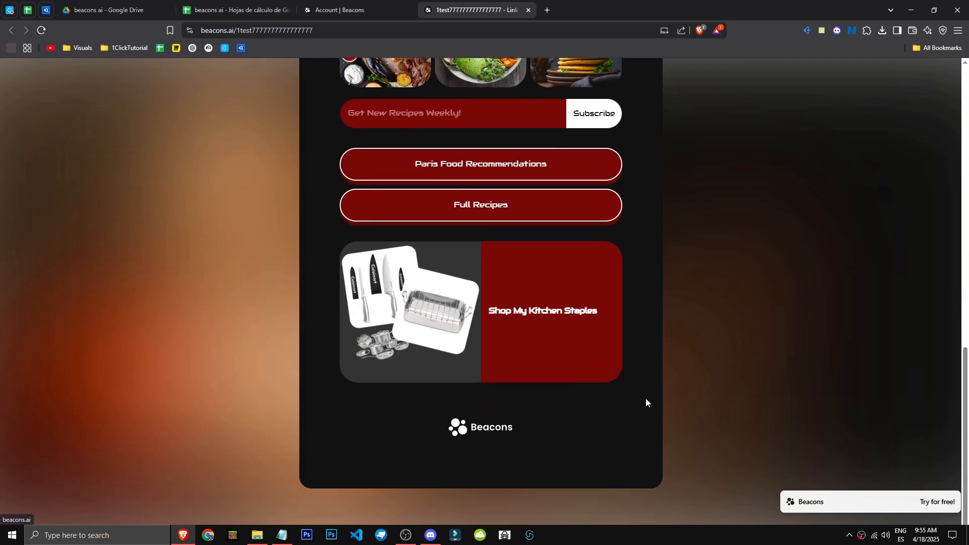
{"action": "scroll", "coordinate": [664, 205], "scroll_direction": "up", "scroll_amount": 14}
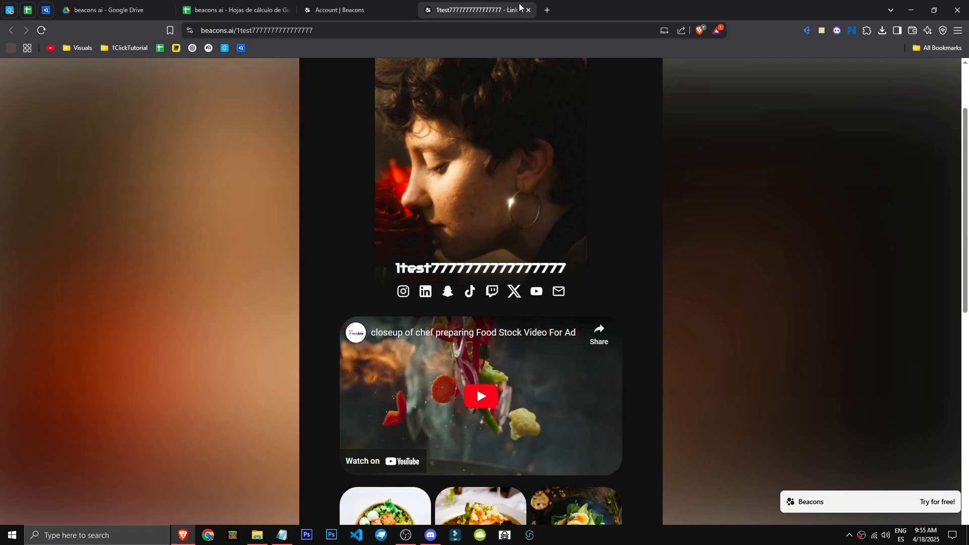
{"action": "left_click", "coordinate": [527, 10]}
{"action": "scroll", "coordinate": [704, 444], "scroll_direction": "down", "scroll_amount": 2}
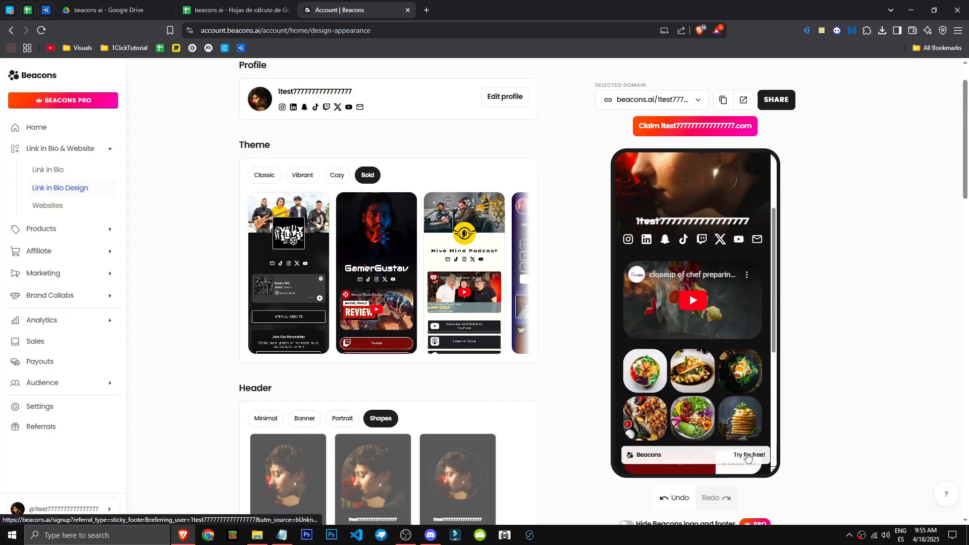
{"action": "scroll", "coordinate": [686, 384], "scroll_direction": "up", "scroll_amount": 4}
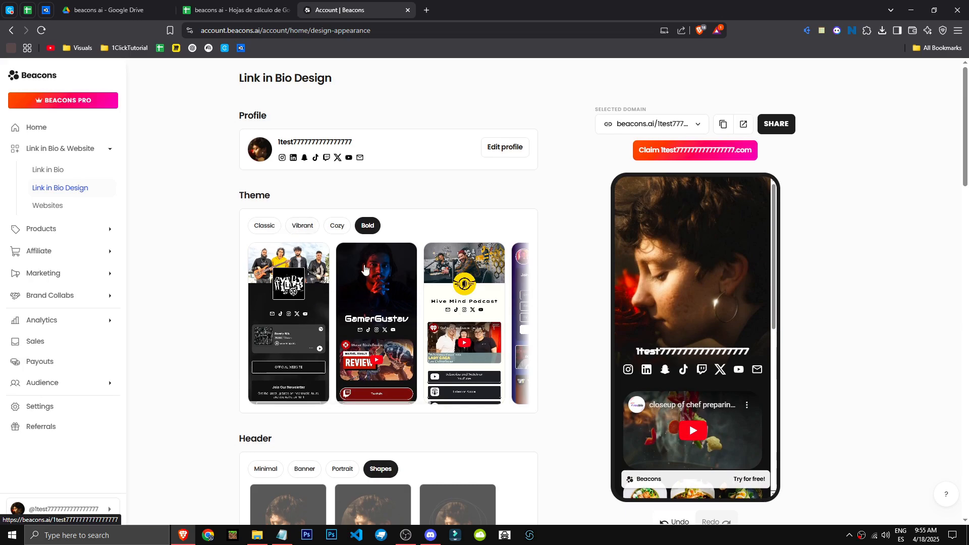
Step: Try the three Shapes header layouts and the Portrait header layouts on the Link in Bio page
{"action": "scroll", "coordinate": [565, 318], "scroll_direction": "down", "scroll_amount": 3}
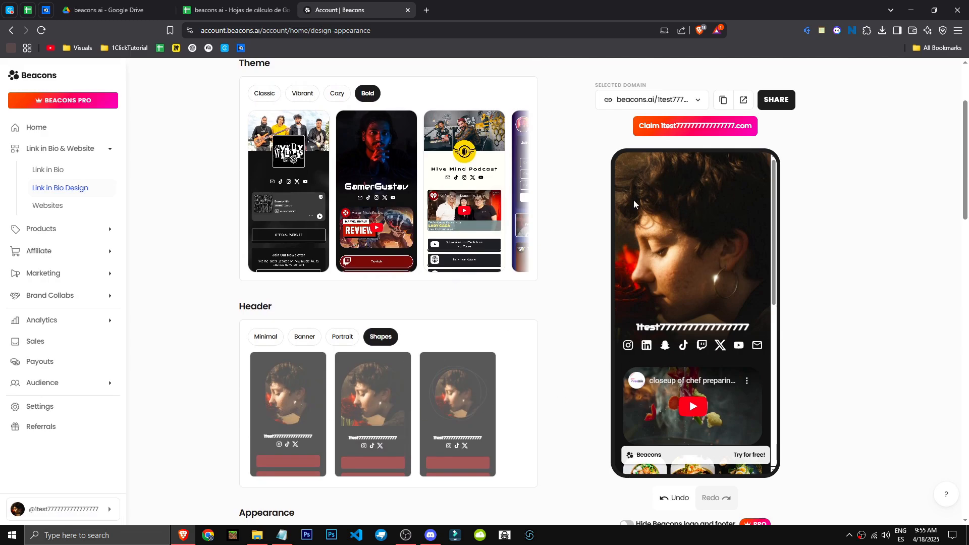
{"action": "left_click", "coordinate": [460, 414]}
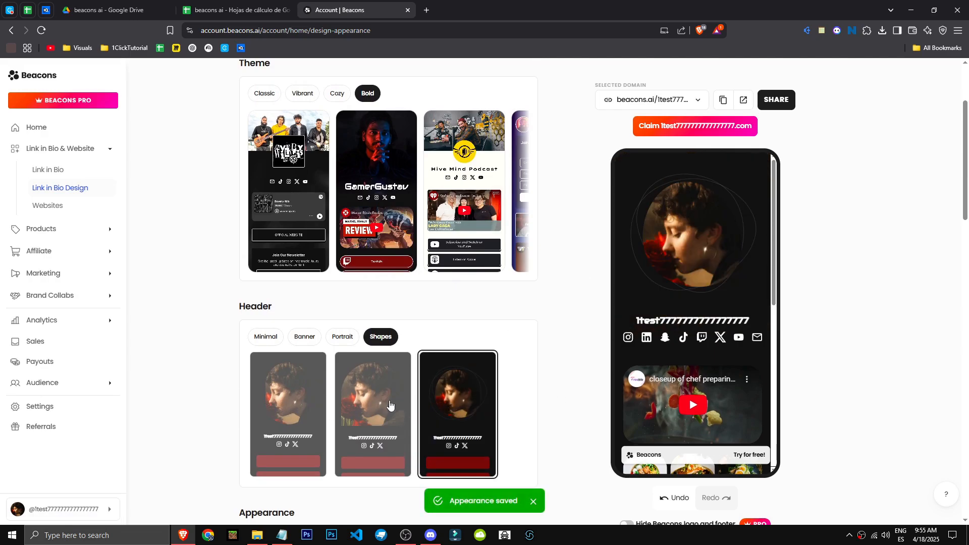
{"action": "left_click", "coordinate": [383, 404]}
{"action": "left_click", "coordinate": [295, 403]}
{"action": "left_click", "coordinate": [341, 337]}
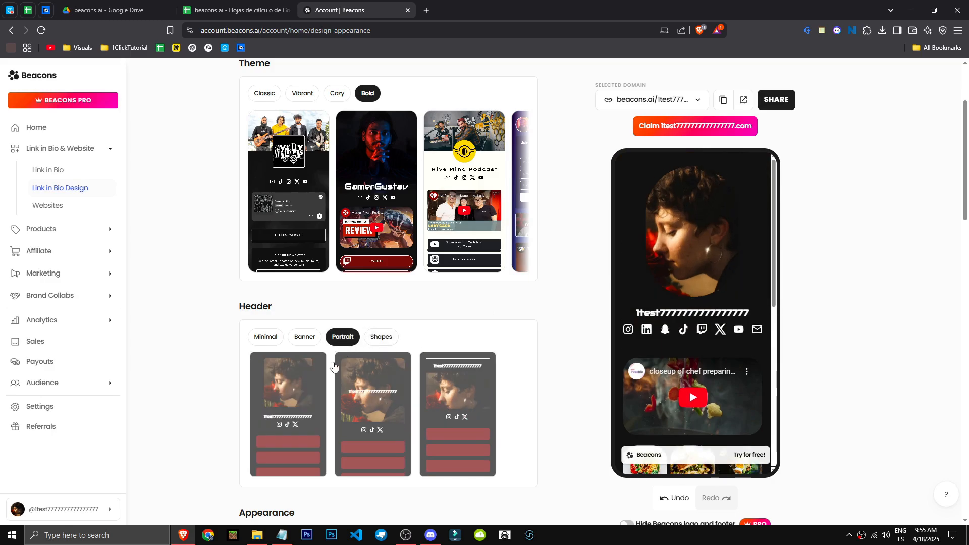
{"action": "left_click", "coordinate": [368, 402]}
{"action": "left_click", "coordinate": [465, 407]}
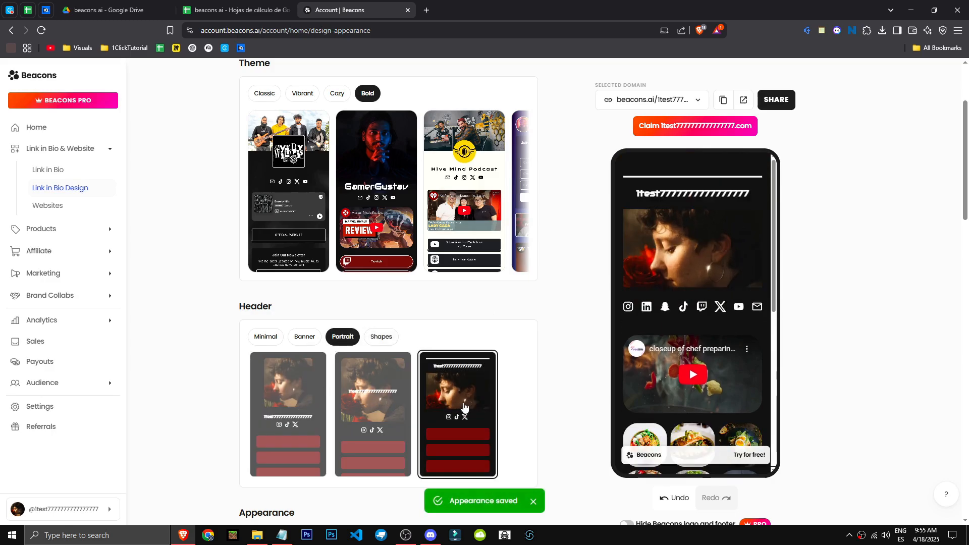
{"action": "left_click", "coordinate": [303, 406]}
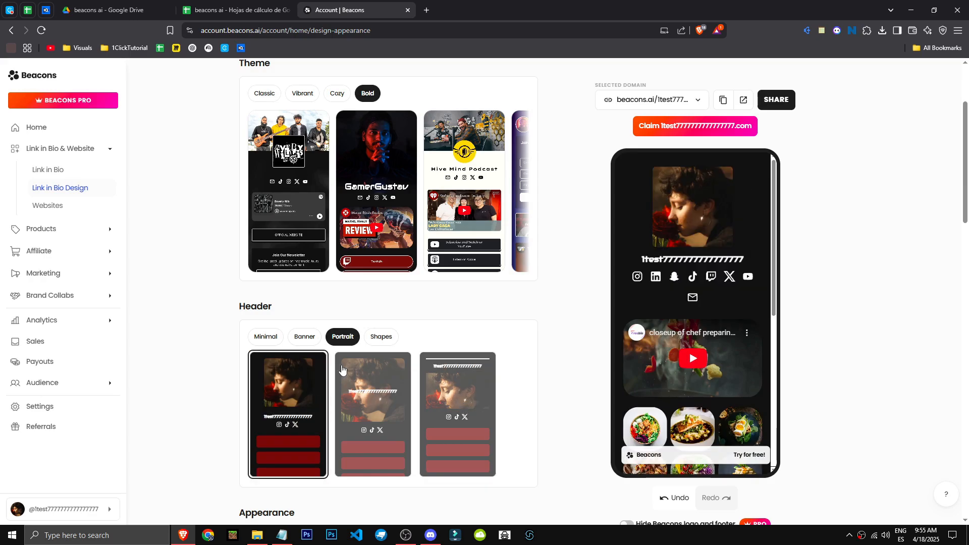
Step: Try the three Banner header layouts, and apply the Minimal header with a small centered round photo
{"action": "left_click", "coordinate": [305, 337]}
{"action": "left_click", "coordinate": [310, 396]}
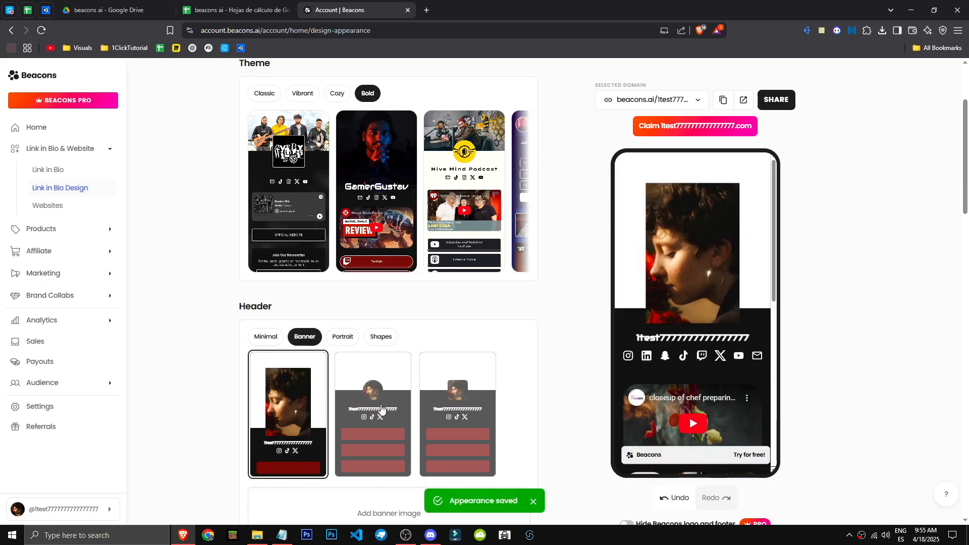
{"action": "left_click", "coordinate": [384, 410]}
{"action": "left_click", "coordinate": [456, 411]}
{"action": "left_click", "coordinate": [272, 339]}
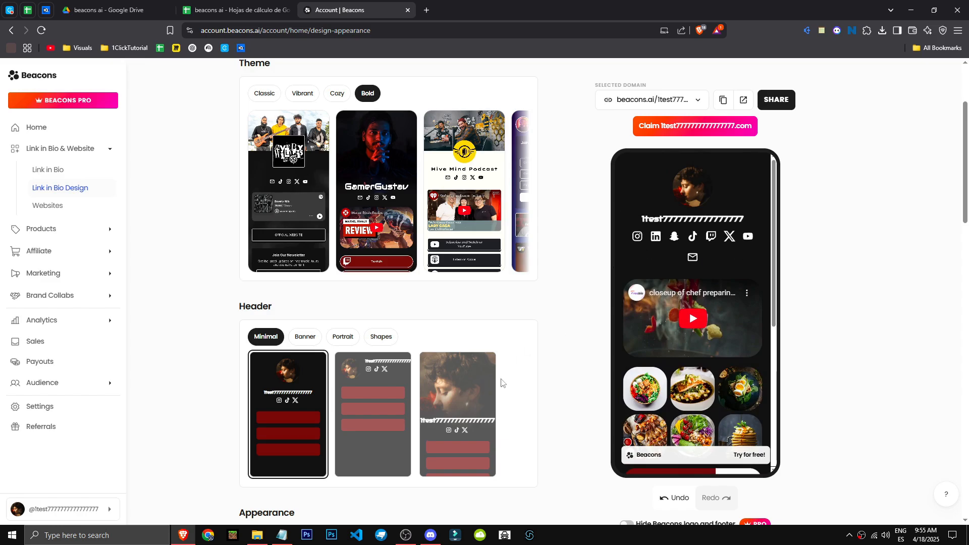
Step: Try an image as the custom page background, and apply the misty mountain forest video as the background
{"action": "scroll", "coordinate": [501, 382], "scroll_direction": "down", "scroll_amount": 5}
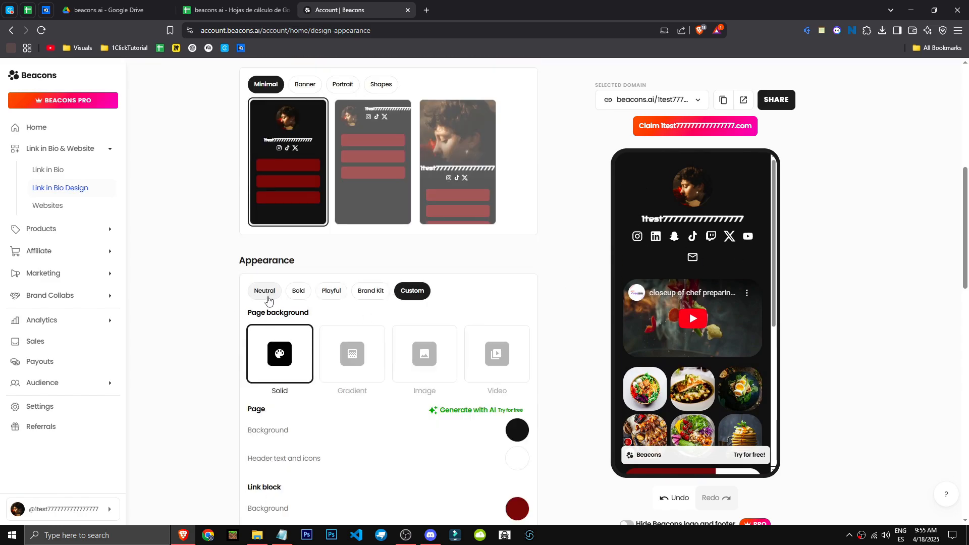
{"action": "left_click", "coordinate": [424, 354]}
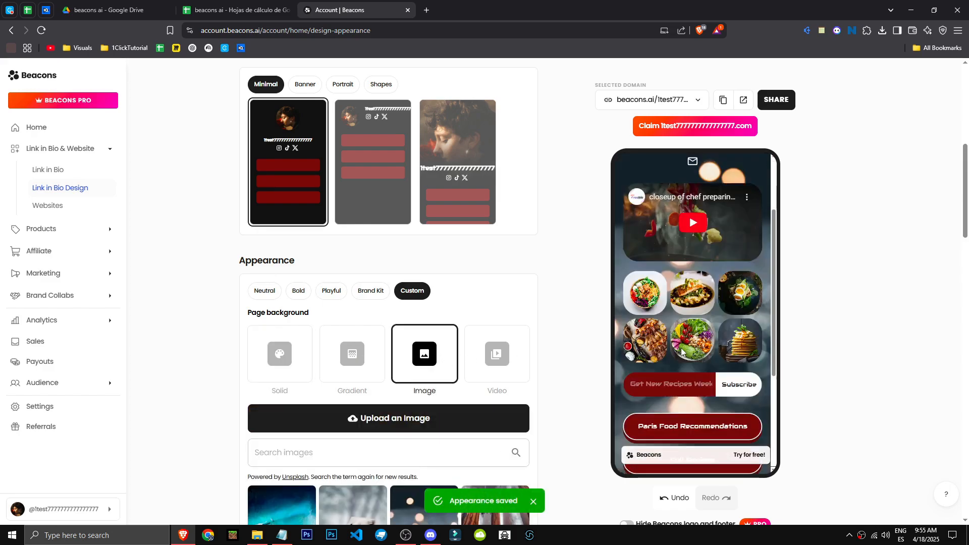
{"action": "left_click", "coordinate": [524, 363]}
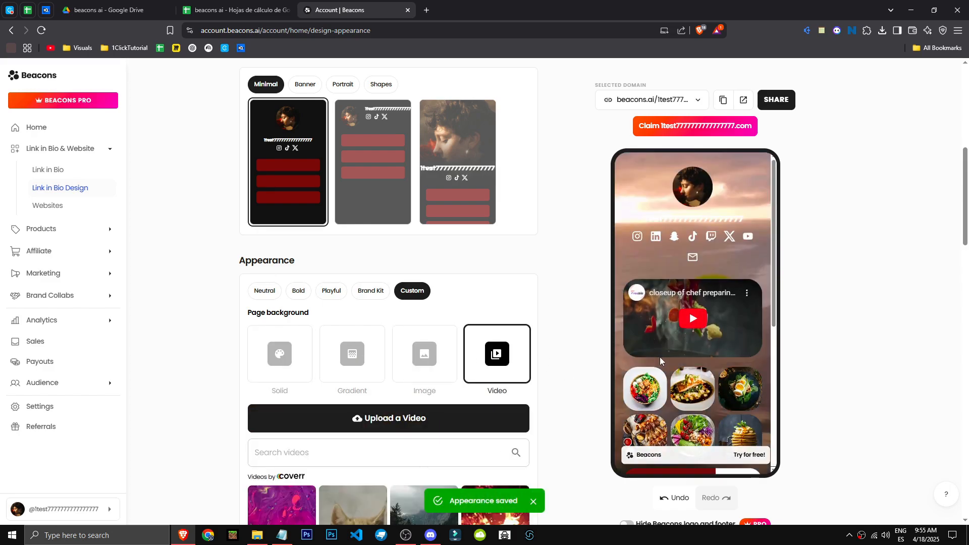
{"action": "scroll", "coordinate": [555, 368], "scroll_direction": "down", "scroll_amount": 3}
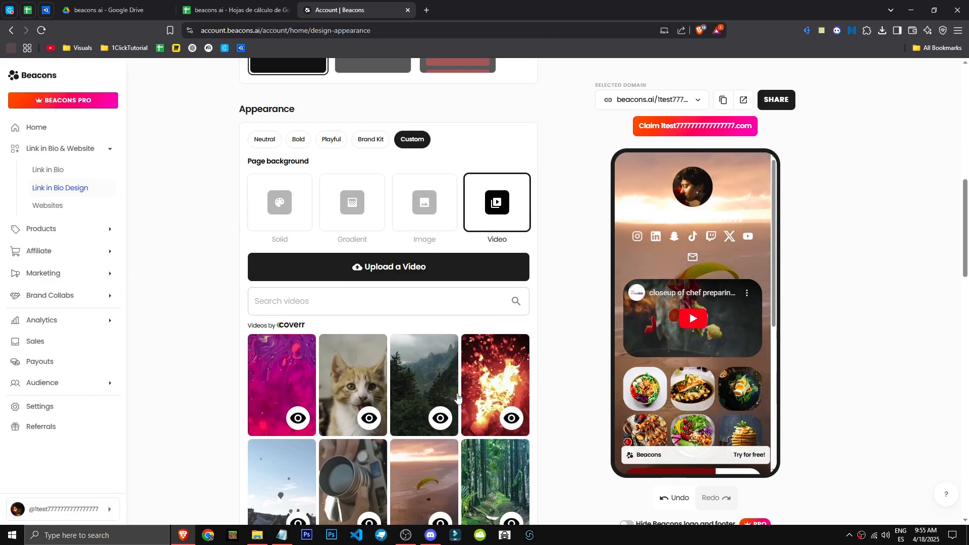
{"action": "left_click", "coordinate": [427, 383]}
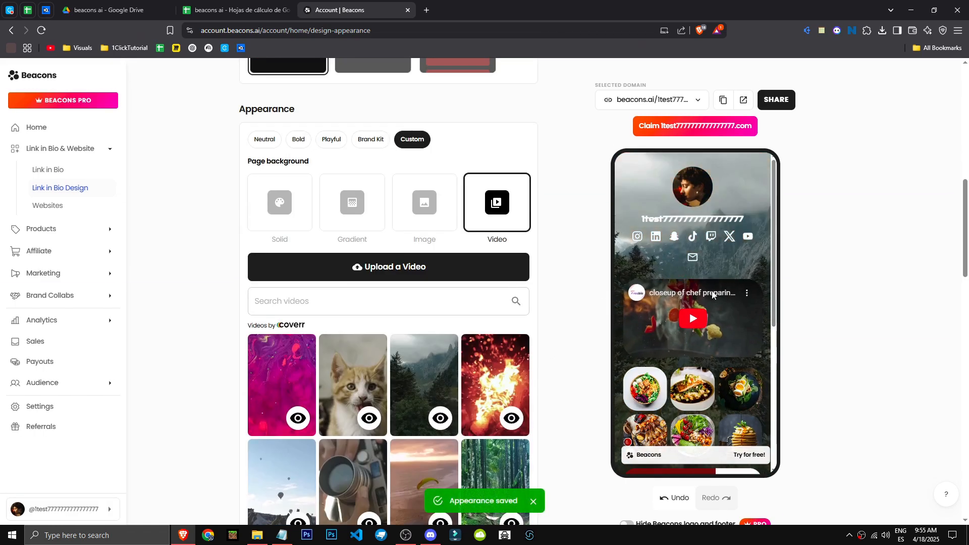
Step: Try the green forest path and brown horses videos as the page background
{"action": "scroll", "coordinate": [703, 323], "scroll_direction": "down", "scroll_amount": 5}
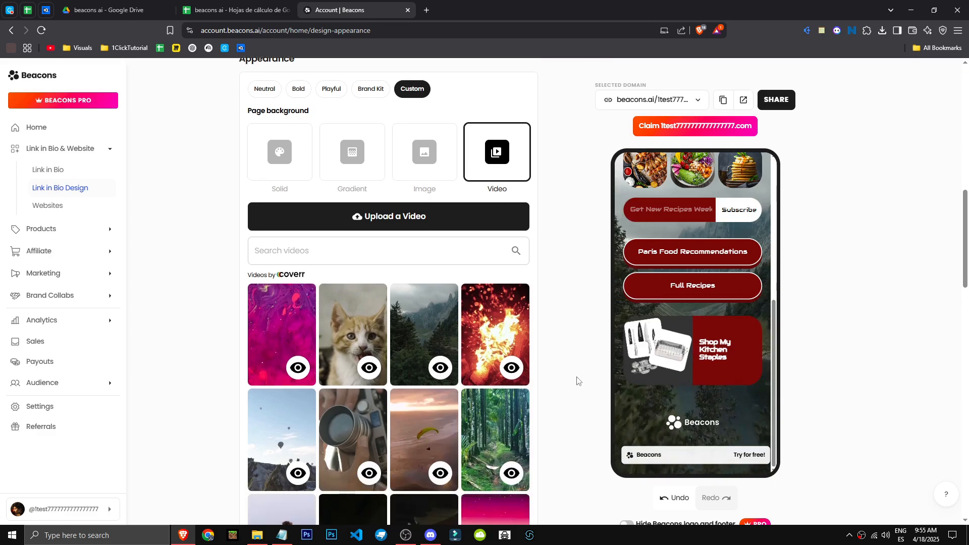
{"action": "scroll", "coordinate": [575, 381], "scroll_direction": "down", "scroll_amount": 3}
{"action": "left_click", "coordinate": [526, 326]}
{"action": "scroll", "coordinate": [564, 392], "scroll_direction": "down", "scroll_amount": 2}
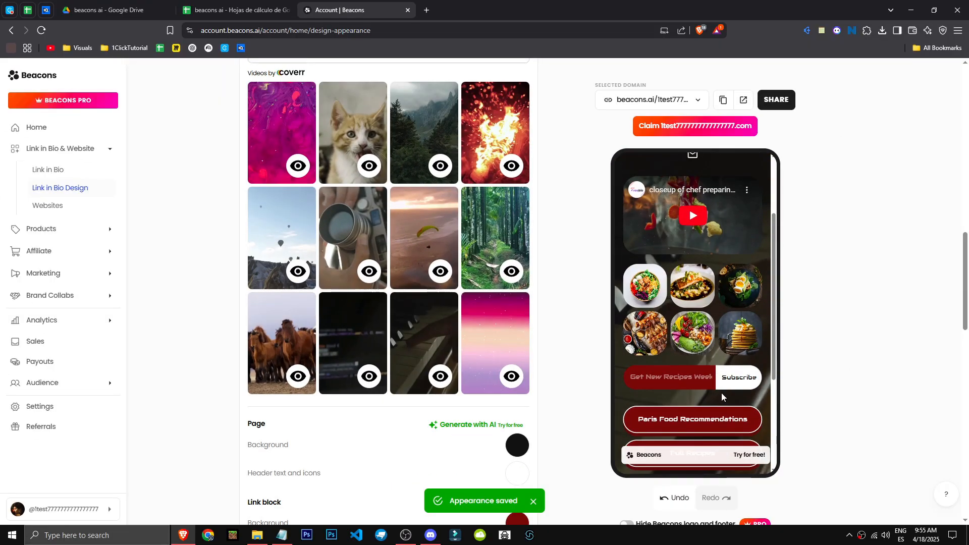
{"action": "scroll", "coordinate": [722, 392], "scroll_direction": "up", "scroll_amount": 8}
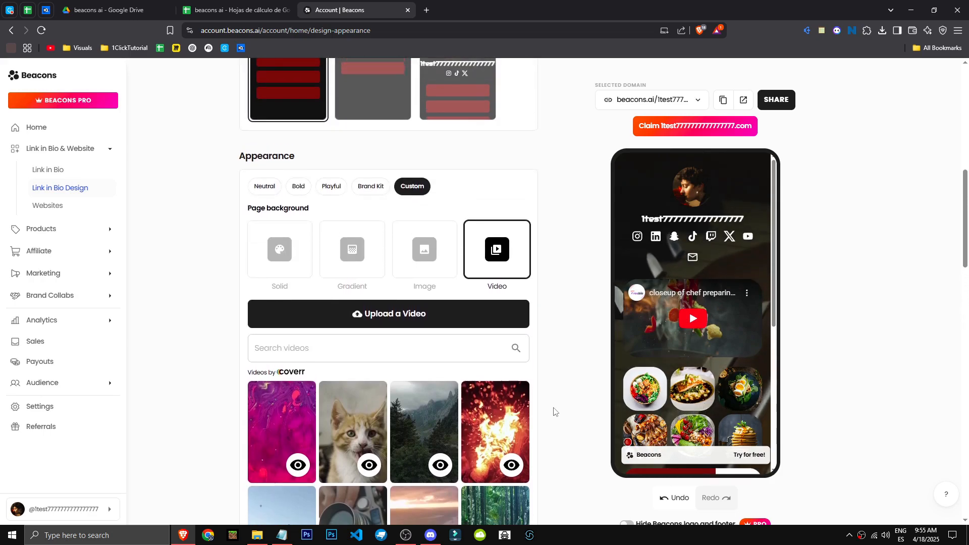
{"action": "scroll", "coordinate": [551, 409], "scroll_direction": "down", "scroll_amount": 4}
{"action": "scroll", "coordinate": [478, 325], "scroll_direction": "down", "scroll_amount": 2}
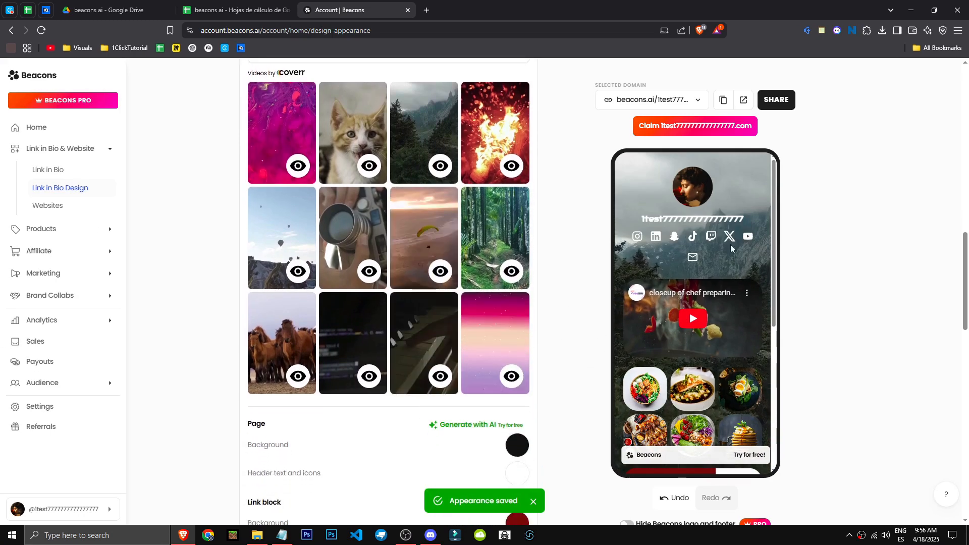
{"action": "left_click", "coordinate": [279, 374]}
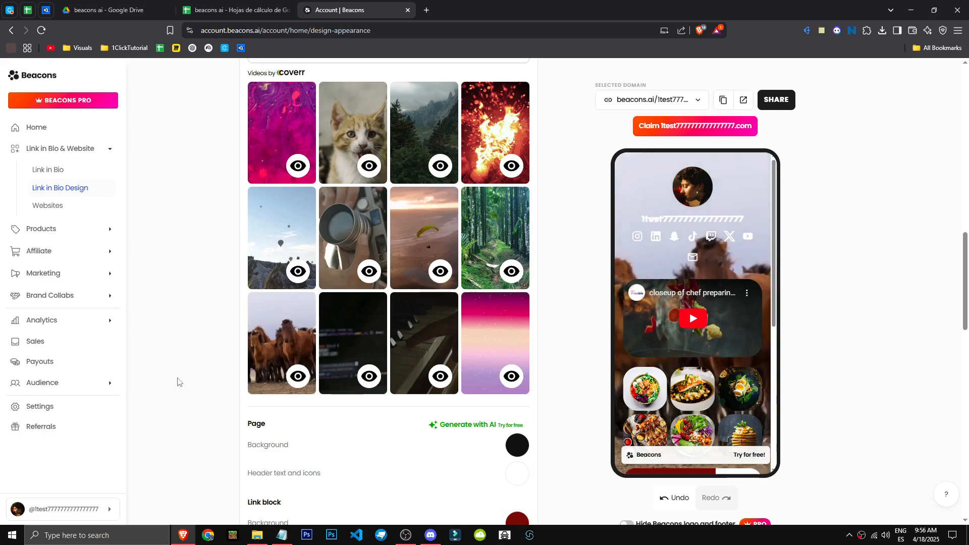
Step: Apply the misty mountain forest video as the page background again and view its enlarged preview before closing it
{"action": "scroll", "coordinate": [237, 367], "scroll_direction": "up", "scroll_amount": 3}
{"action": "left_click", "coordinate": [407, 277]}
{"action": "left_click", "coordinate": [440, 317]}
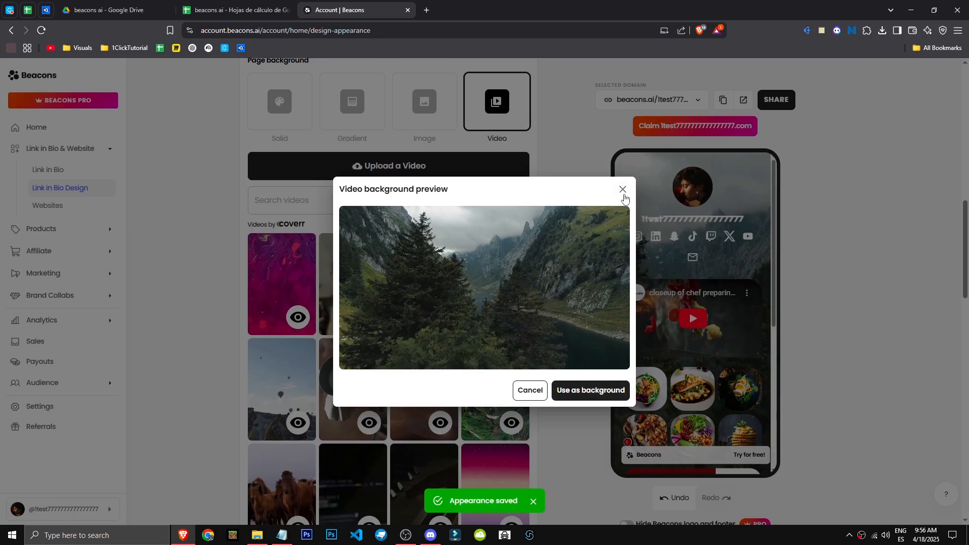
{"action": "left_click", "coordinate": [624, 190]}
Step: Look through the Bold and Neutral color palettes in the Appearance settings
{"action": "scroll", "coordinate": [429, 381], "scroll_direction": "up", "scroll_amount": 4}
{"action": "left_click", "coordinate": [298, 241]}
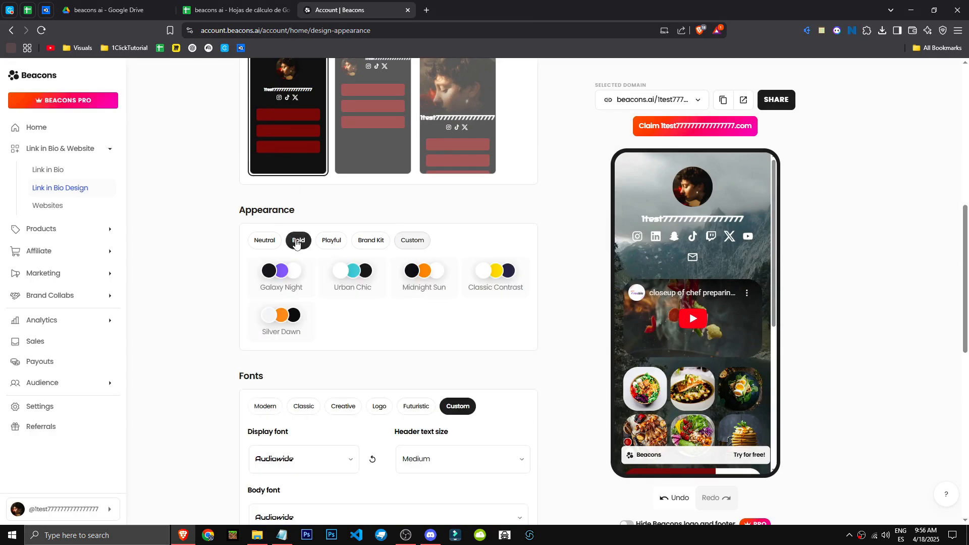
{"action": "left_click", "coordinate": [277, 246]}
{"action": "scroll", "coordinate": [367, 323], "scroll_direction": "down", "scroll_amount": 4}
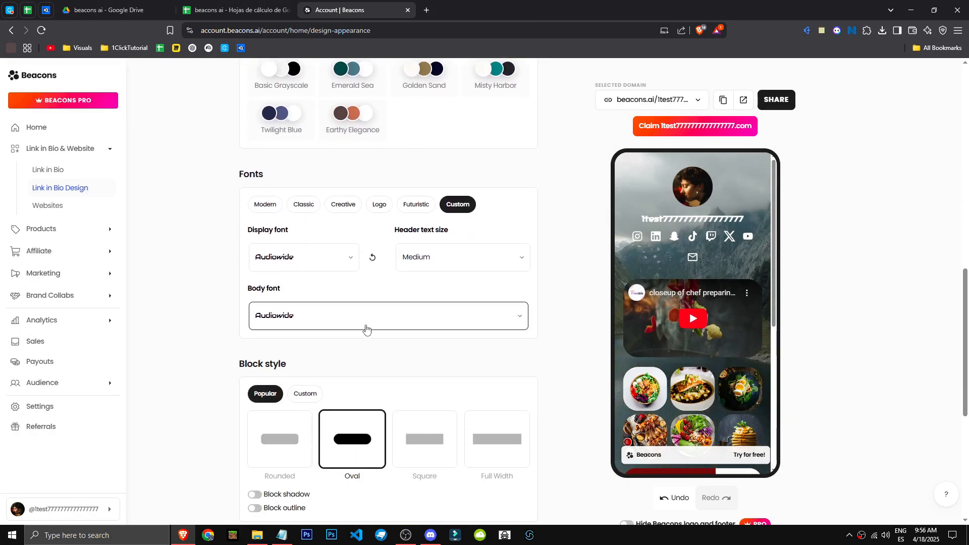
{"action": "scroll", "coordinate": [348, 132], "scroll_direction": "up", "scroll_amount": 3}
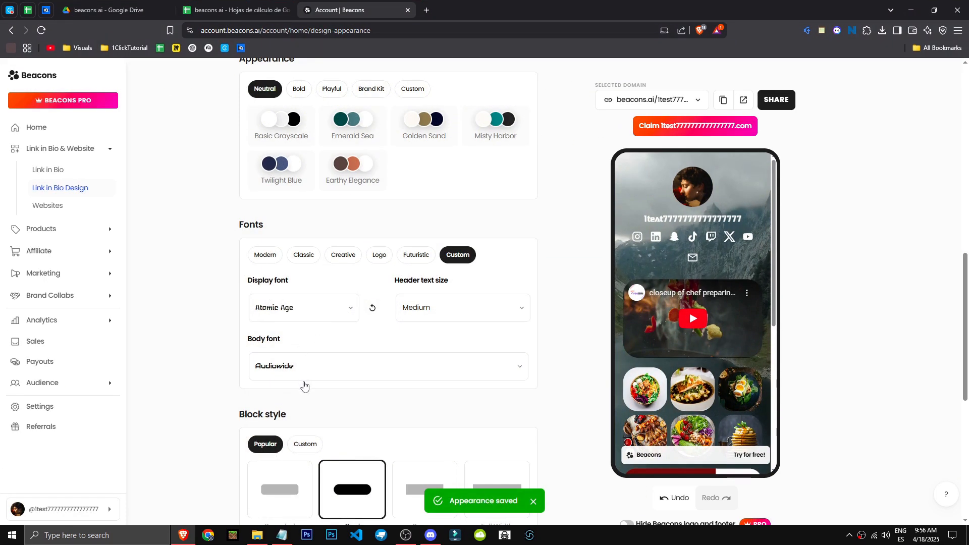
Step: Try Atomic Age as the display font, set it back to Audiowide, and check the header text size options
{"action": "left_click", "coordinate": [302, 308]}
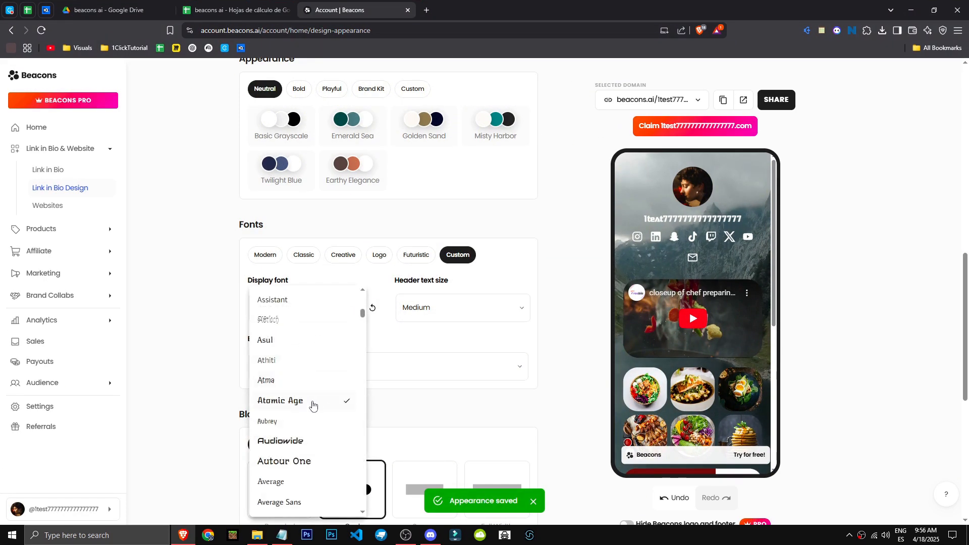
{"action": "left_click", "coordinate": [283, 439]}
{"action": "scroll", "coordinate": [707, 342], "scroll_direction": "down", "scroll_amount": 5}
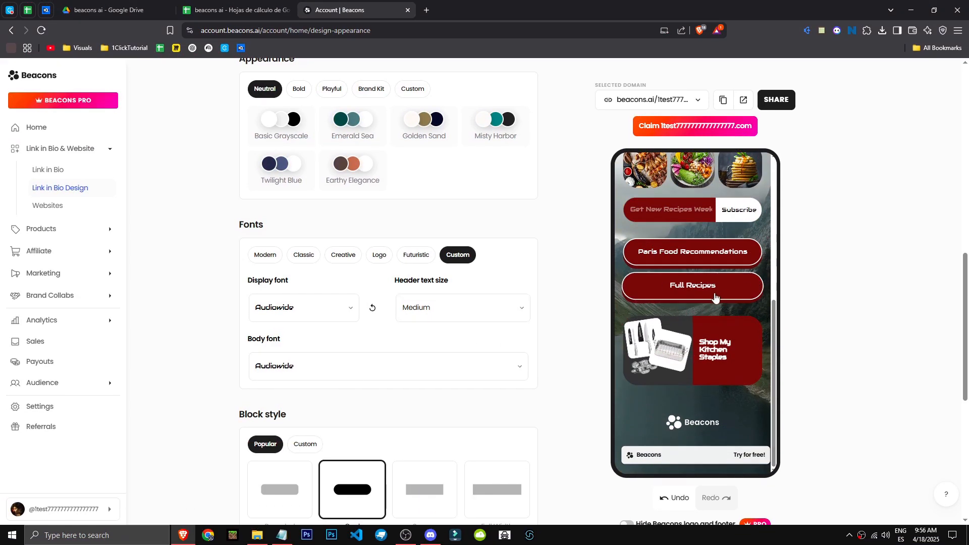
{"action": "left_click", "coordinate": [444, 311]}
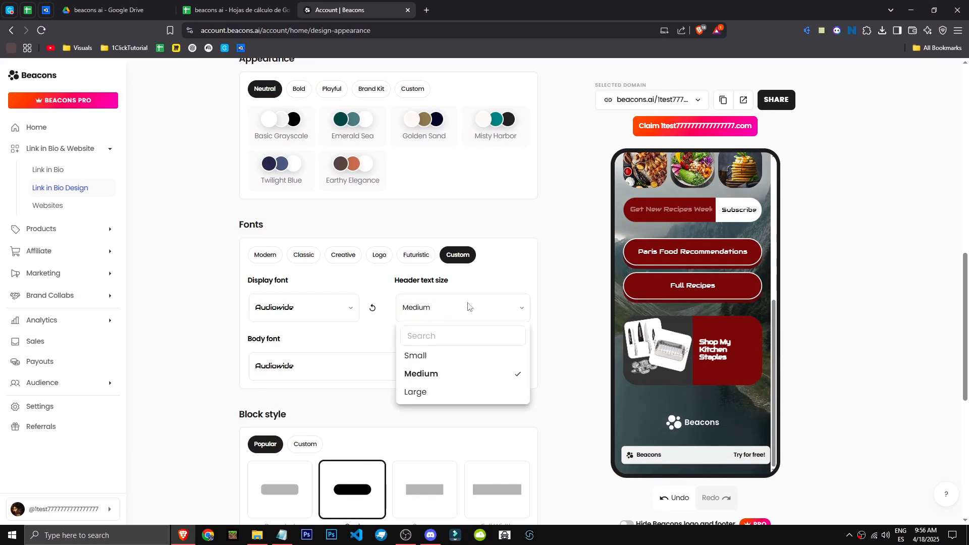
{"action": "left_click", "coordinate": [534, 321]}
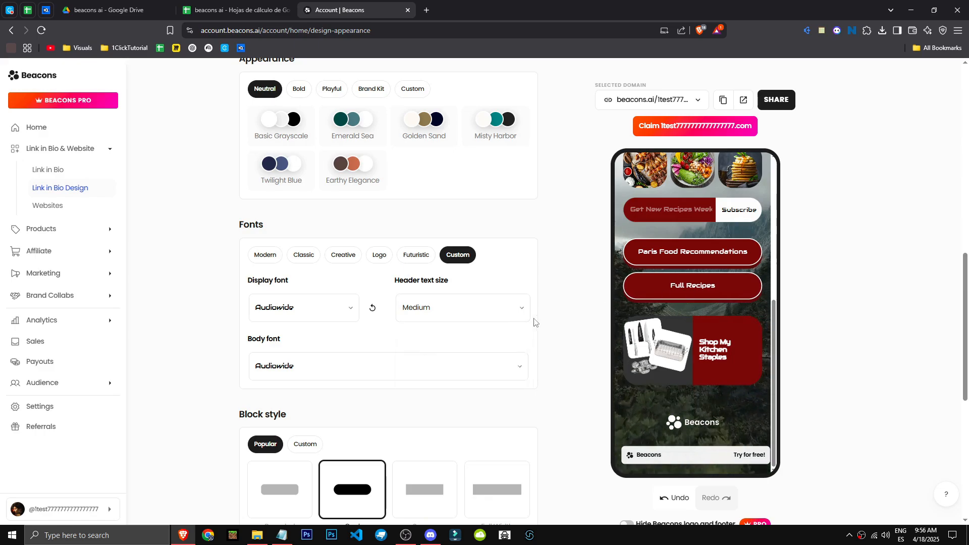
Step: Apply the Earthy Elegance palette from the Neutral category, shuffle its colors, and check the page preview
{"action": "scroll", "coordinate": [381, 254], "scroll_direction": "up", "scroll_amount": 1}
{"action": "left_click", "coordinate": [363, 217]}
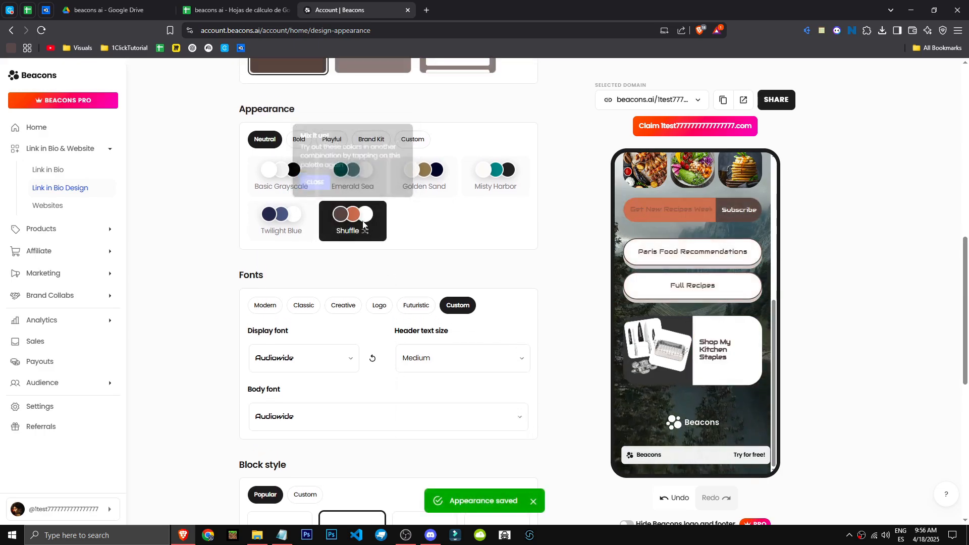
{"action": "left_click", "coordinate": [363, 222]}
{"action": "scroll", "coordinate": [439, 283], "scroll_direction": "up", "scroll_amount": 4}
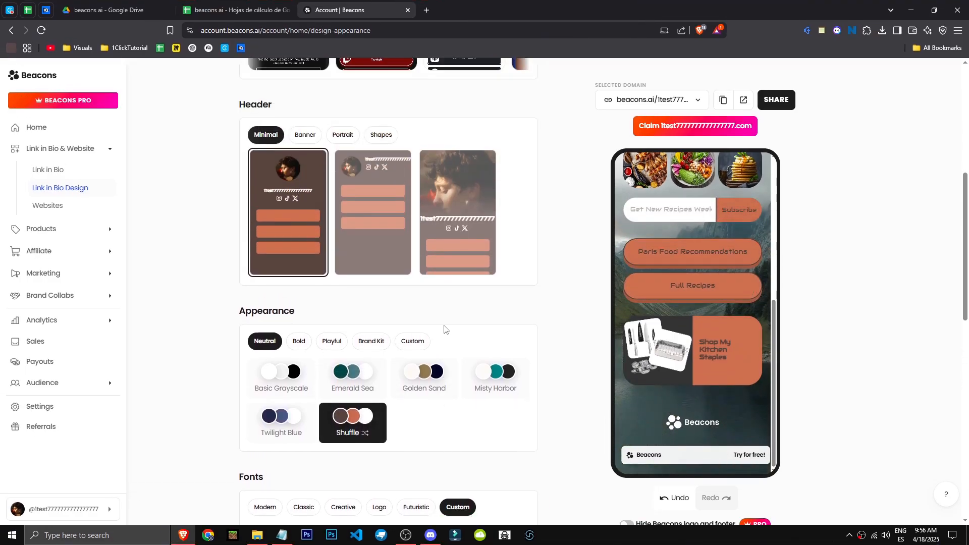
{"action": "scroll", "coordinate": [441, 334], "scroll_direction": "up", "scroll_amount": 2}
{"action": "scroll", "coordinate": [433, 341], "scroll_direction": "down", "scroll_amount": 1}
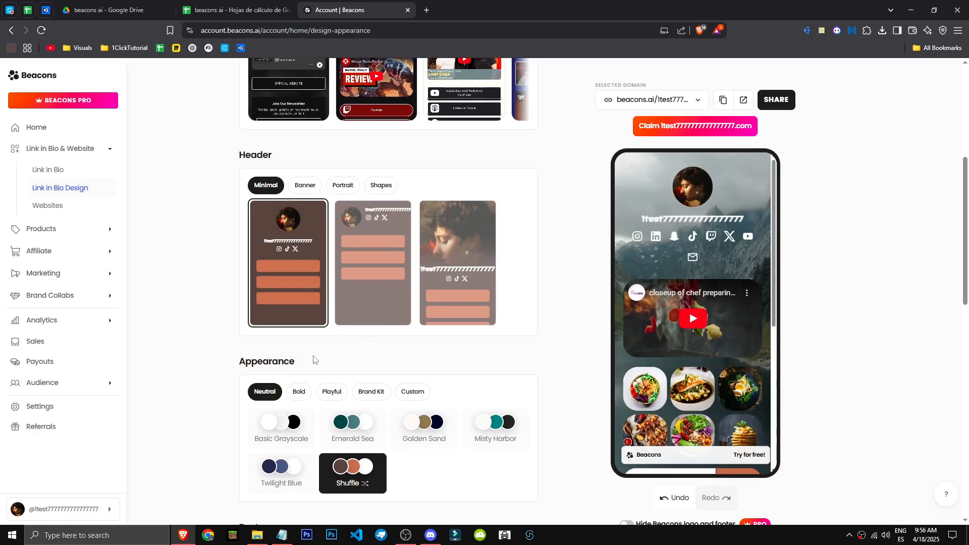
{"action": "scroll", "coordinate": [426, 374], "scroll_direction": "up", "scroll_amount": 4}
{"action": "scroll", "coordinate": [419, 378], "scroll_direction": "down", "scroll_amount": 5}
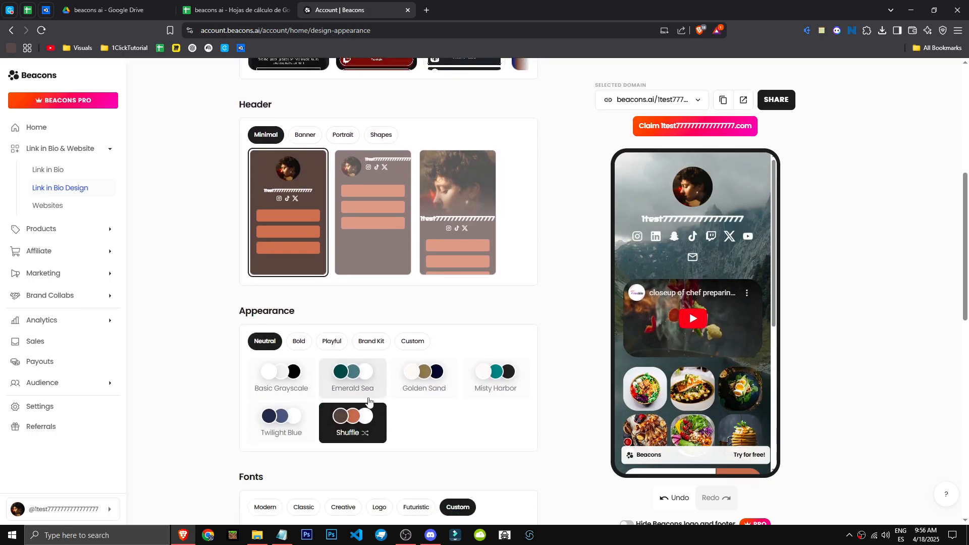
Step: Shuffle the Earthy Elegance colors several more times, and try the Golden Sand and Misty Harbor palettes
{"action": "left_click", "coordinate": [353, 418]}
{"action": "left_click", "coordinate": [353, 419]}
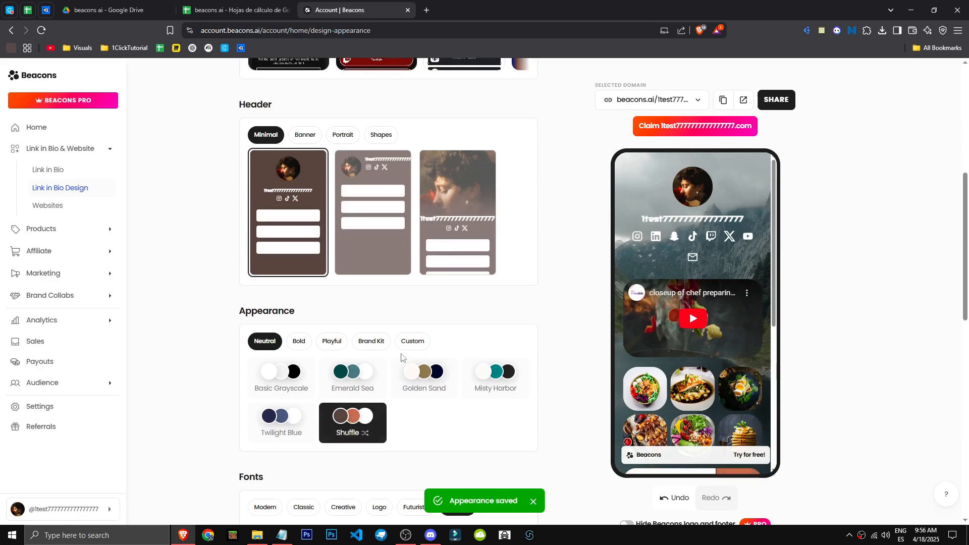
{"action": "left_click", "coordinate": [363, 424]}
{"action": "left_click", "coordinate": [364, 425]}
{"action": "left_click", "coordinate": [362, 425]}
{"action": "left_click", "coordinate": [427, 389]}
{"action": "left_click", "coordinate": [484, 384]}
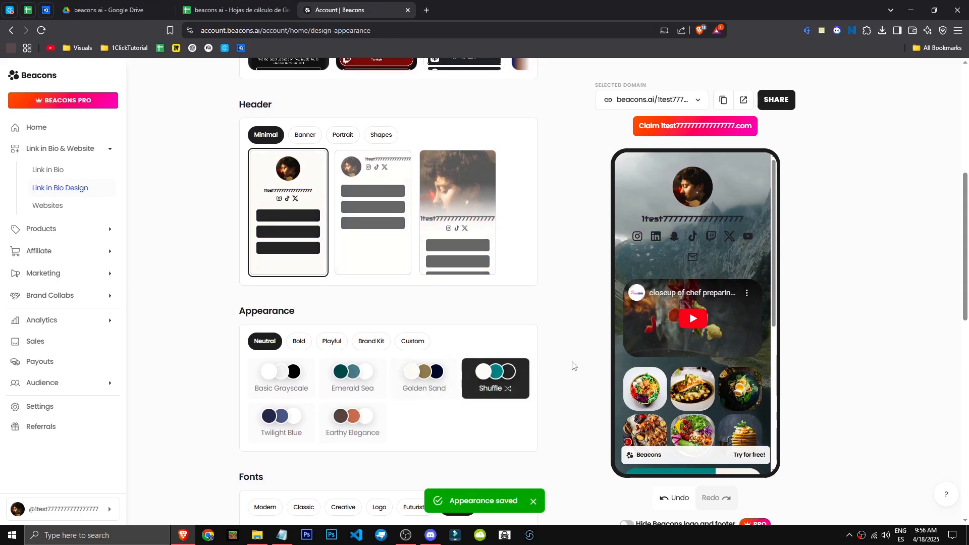
Step: Examine the recolored blocks in the phone preview and the Custom page background options
{"action": "scroll", "coordinate": [678, 364], "scroll_direction": "up", "scroll_amount": 4}
{"action": "scroll", "coordinate": [682, 367], "scroll_direction": "down", "scroll_amount": 1}
{"action": "scroll", "coordinate": [682, 364], "scroll_direction": "down", "scroll_amount": 4}
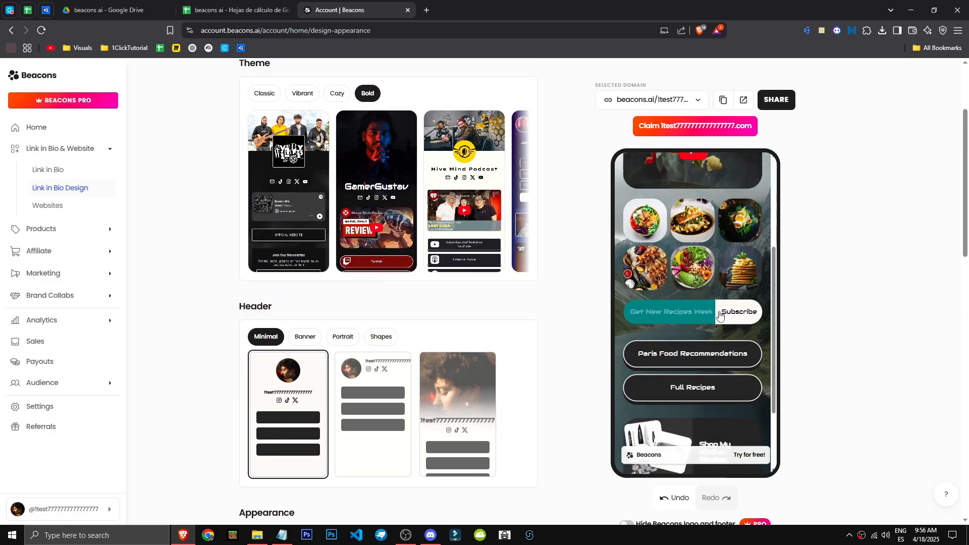
{"action": "scroll", "coordinate": [497, 379], "scroll_direction": "down", "scroll_amount": 3}
{"action": "left_click", "coordinate": [412, 393]}
{"action": "scroll", "coordinate": [412, 397], "scroll_direction": "down", "scroll_amount": 3}
{"action": "scroll", "coordinate": [407, 386], "scroll_direction": "down", "scroll_amount": 2}
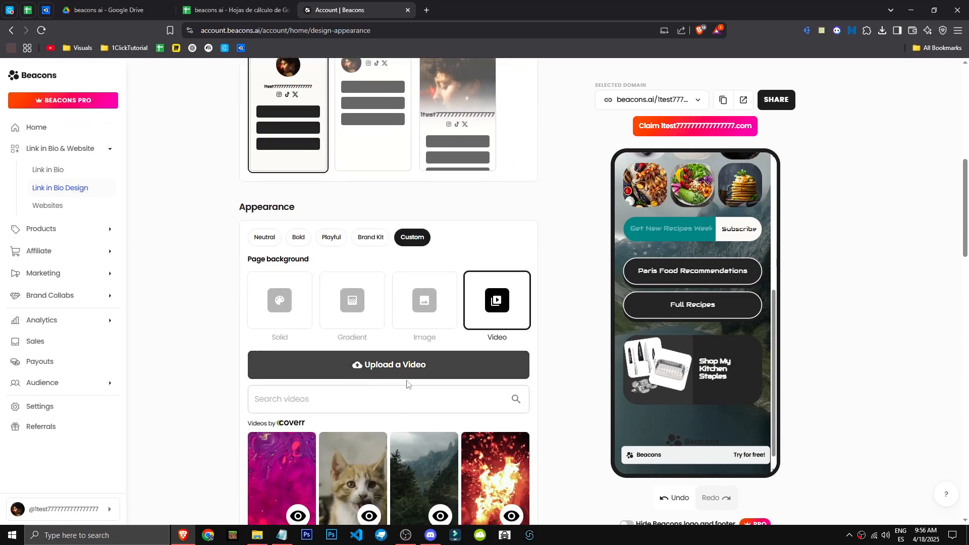
{"action": "scroll", "coordinate": [399, 379], "scroll_direction": "up", "scroll_amount": 3}
Step: Apply the Basic Grayscale palette from the Neutral appearance category
{"action": "left_click", "coordinate": [275, 291]}
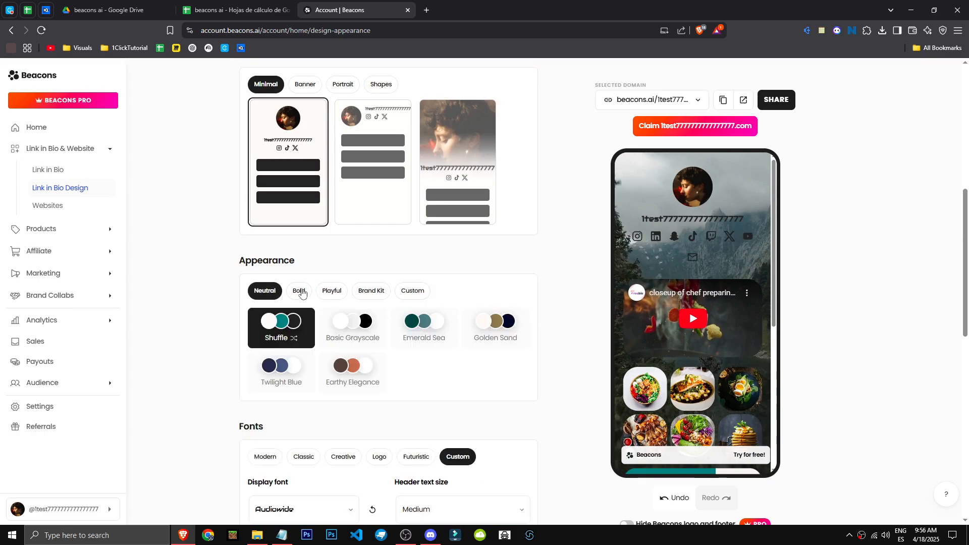
{"action": "scroll", "coordinate": [698, 373], "scroll_direction": "down", "scroll_amount": 2}
{"action": "left_click", "coordinate": [352, 328]}
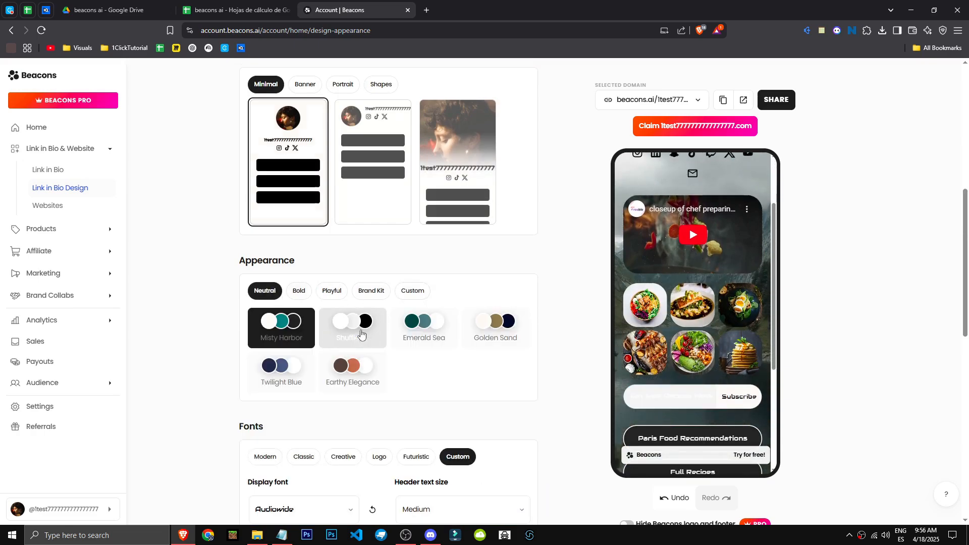
Step: Try the Emerald Sea, Golden Sand, Earthy Elegance and Twilight Blue palettes from the Neutral category
{"action": "scroll", "coordinate": [766, 379], "scroll_direction": "down", "scroll_amount": 1}
{"action": "scroll", "coordinate": [666, 309], "scroll_direction": "down", "scroll_amount": 1}
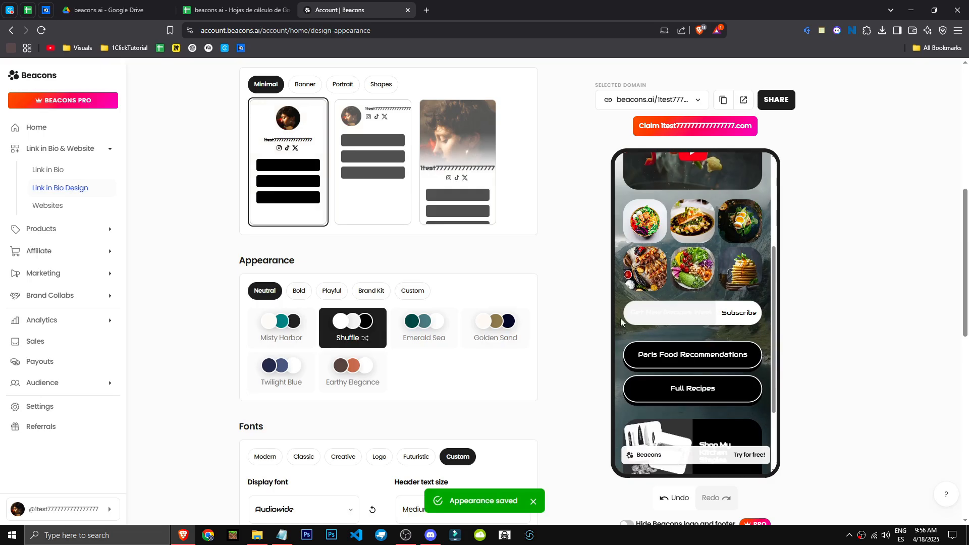
{"action": "left_click", "coordinate": [428, 333]}
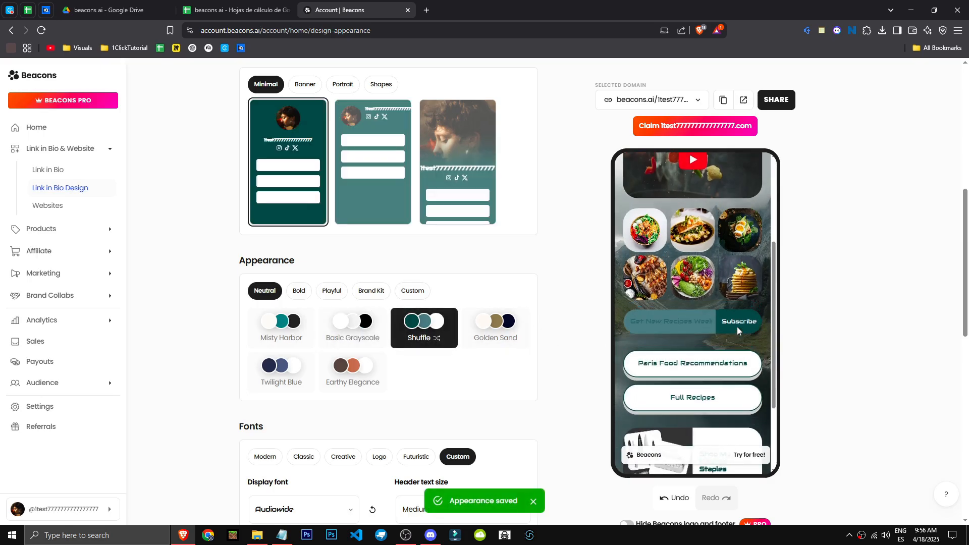
{"action": "left_click", "coordinate": [496, 331]}
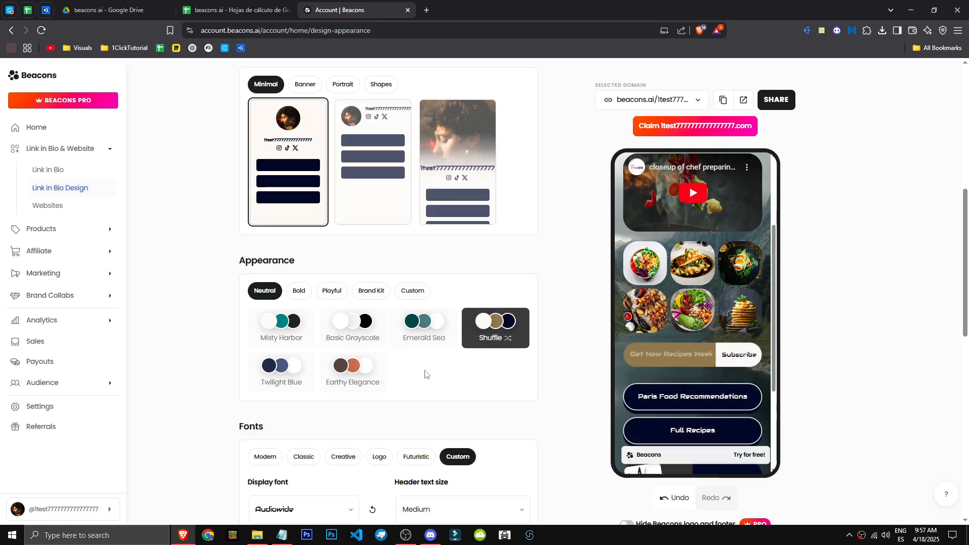
{"action": "left_click", "coordinate": [352, 371]}
{"action": "left_click", "coordinate": [281, 371]}
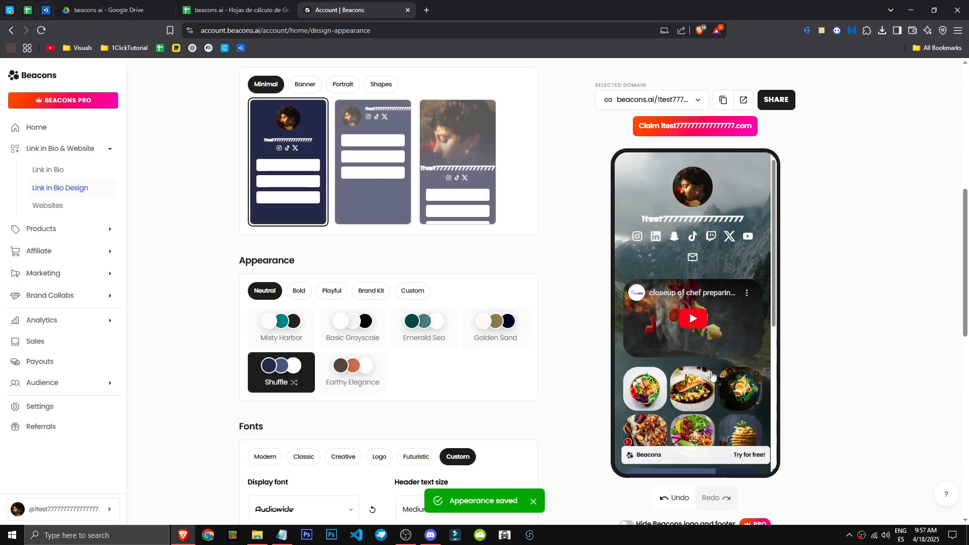
Step: Check the Twilight Blue blocks in the phone preview and shuffle that palette's colors several times
{"action": "scroll", "coordinate": [711, 375], "scroll_direction": "down", "scroll_amount": 4}
{"action": "scroll", "coordinate": [511, 398], "scroll_direction": "down", "scroll_amount": 3}
{"action": "scroll", "coordinate": [380, 393], "scroll_direction": "up", "scroll_amount": 4}
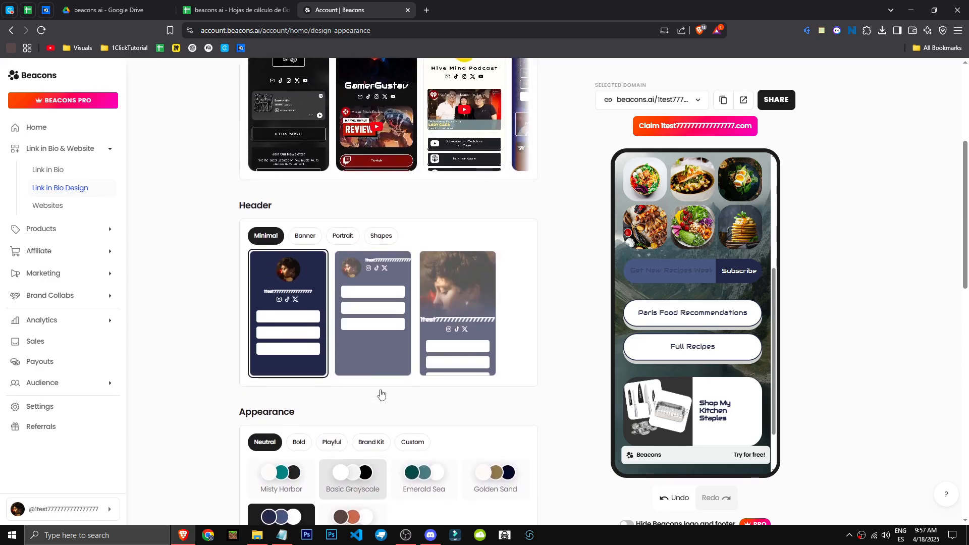
{"action": "scroll", "coordinate": [353, 368], "scroll_direction": "down", "scroll_amount": 5}
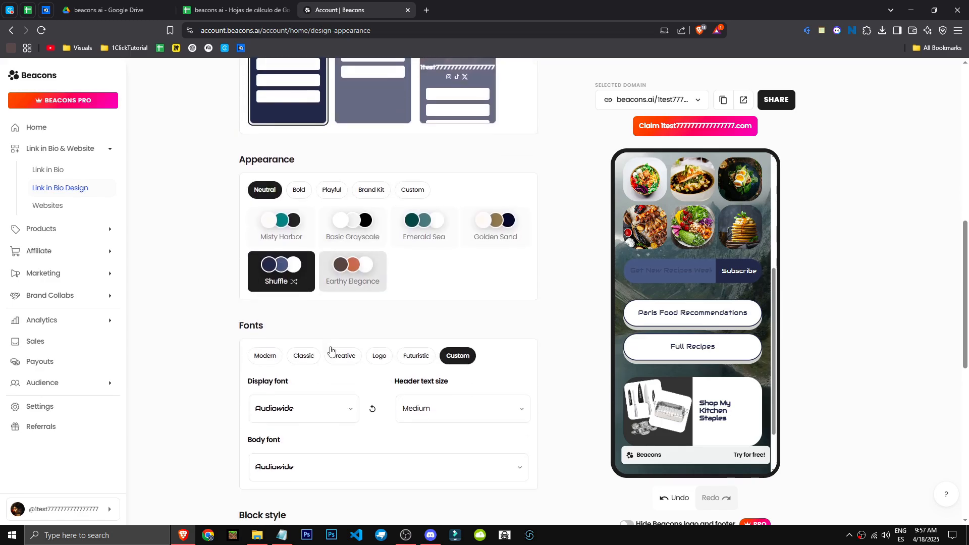
{"action": "left_click", "coordinate": [295, 282]}
{"action": "left_click", "coordinate": [295, 277]}
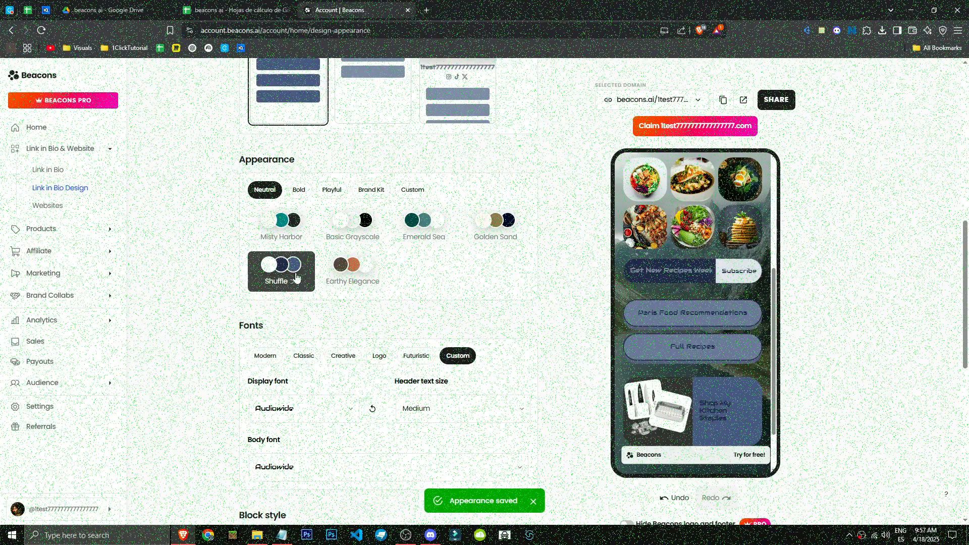
{"action": "left_click", "coordinate": [296, 277]}
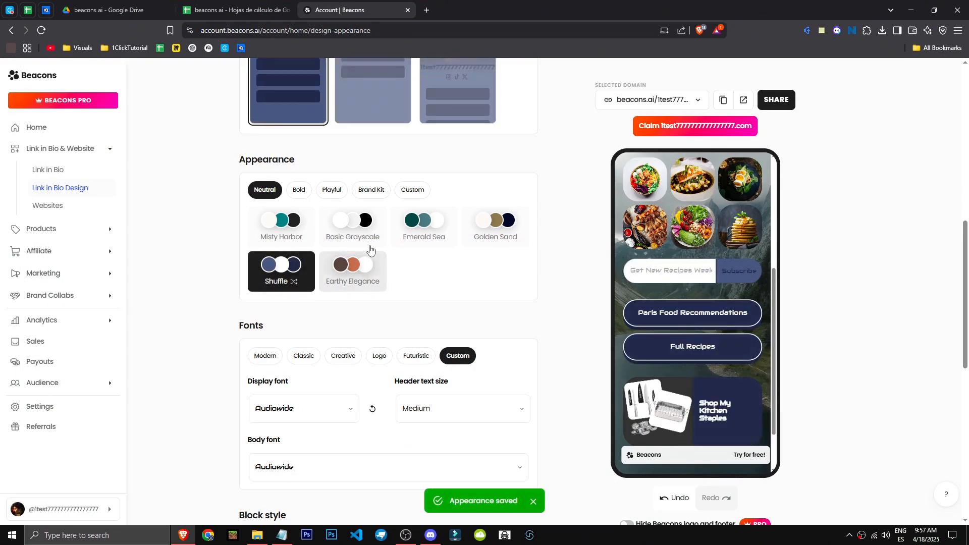
Step: Try the Emerald Sea palette and a shuffled Golden Sand palette, and apply Misty Harbor to the page
{"action": "left_click", "coordinate": [430, 235]}
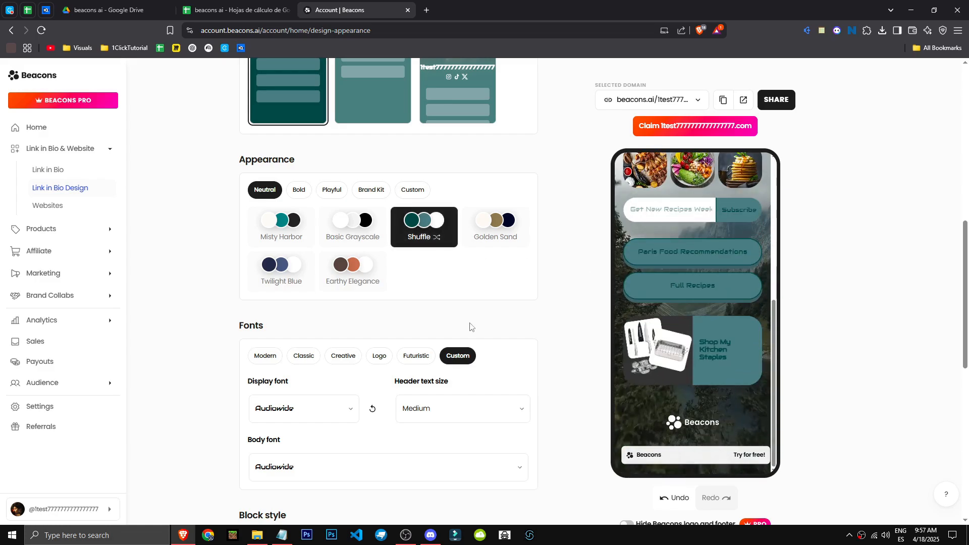
{"action": "scroll", "coordinate": [479, 303], "scroll_direction": "up", "scroll_amount": 1}
{"action": "left_click", "coordinate": [491, 284]}
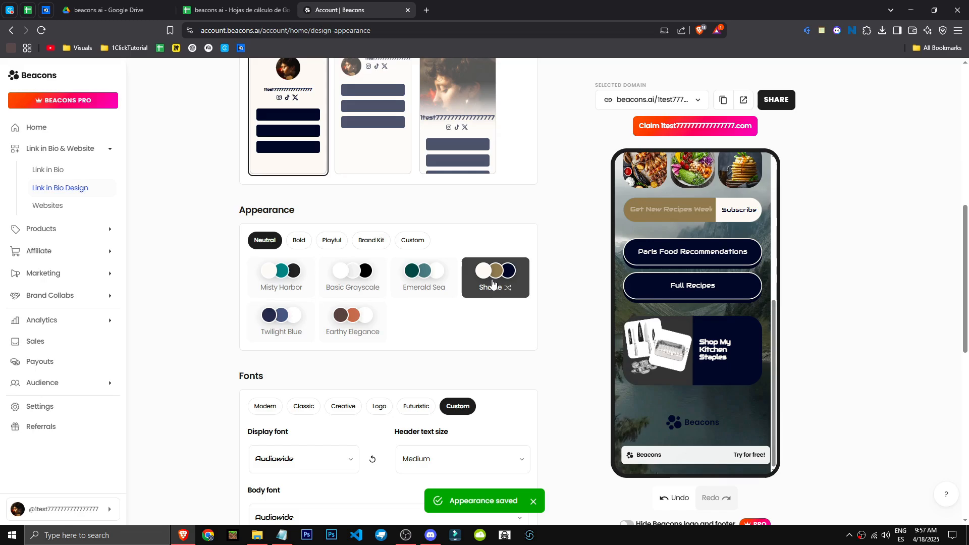
{"action": "left_click", "coordinate": [492, 283]}
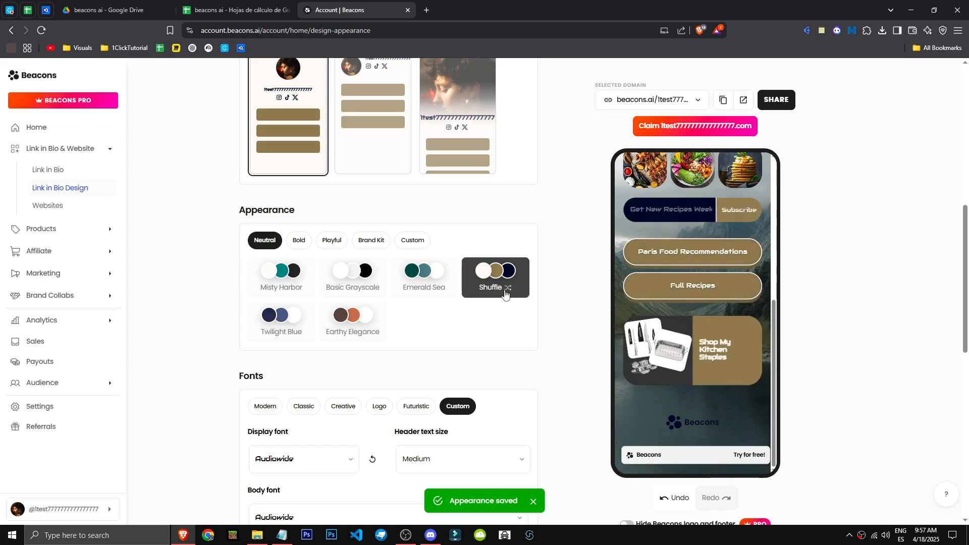
{"action": "left_click", "coordinate": [300, 286]}
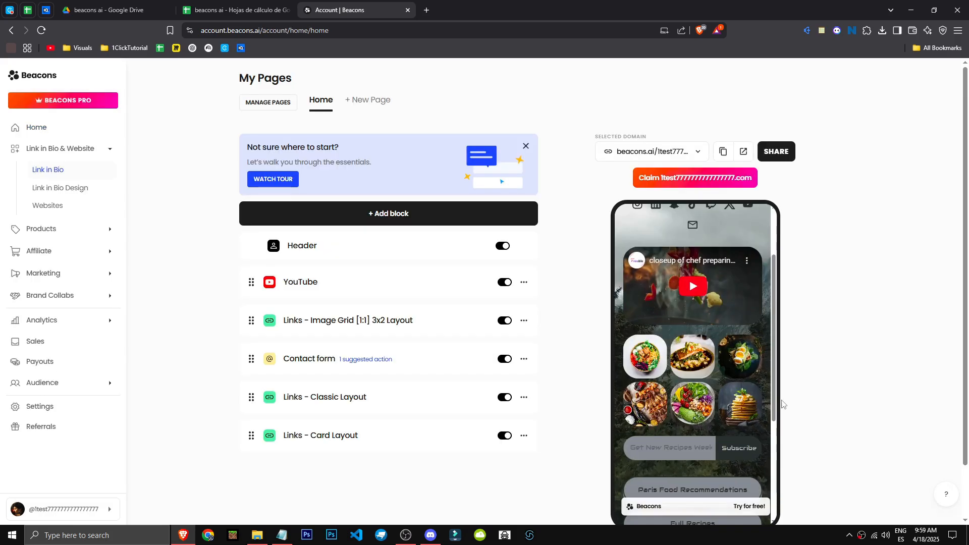
Step: Review the Link in Bio page and its phone preview, and open the website templates gallery
{"action": "scroll", "coordinate": [756, 398], "scroll_direction": "up", "scroll_amount": 2}
{"action": "scroll", "coordinate": [802, 388], "scroll_direction": "down", "scroll_amount": 2}
{"action": "scroll", "coordinate": [698, 274], "scroll_direction": "down", "scroll_amount": 4}
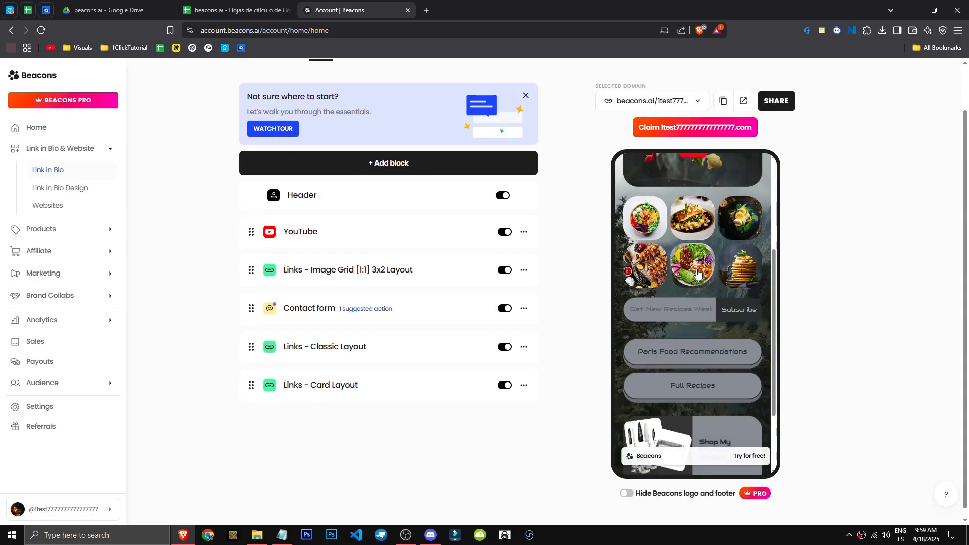
{"action": "scroll", "coordinate": [698, 274], "scroll_direction": "down", "scroll_amount": 3}
{"action": "left_click", "coordinate": [50, 207]}
{"action": "left_click", "coordinate": [820, 80]}
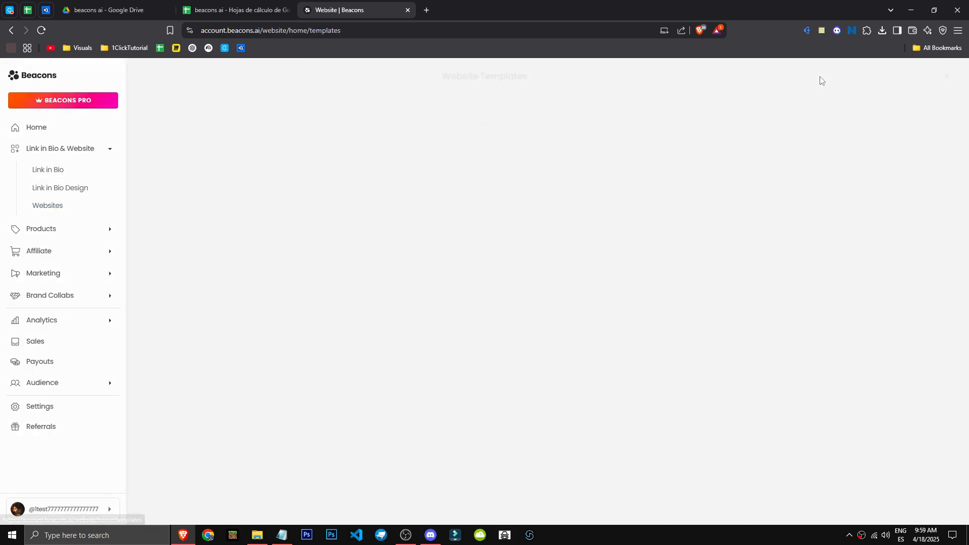
Step: Look through the website templates and create a website from the Personal Portfolio template
{"action": "scroll", "coordinate": [409, 305], "scroll_direction": "down", "scroll_amount": 3}
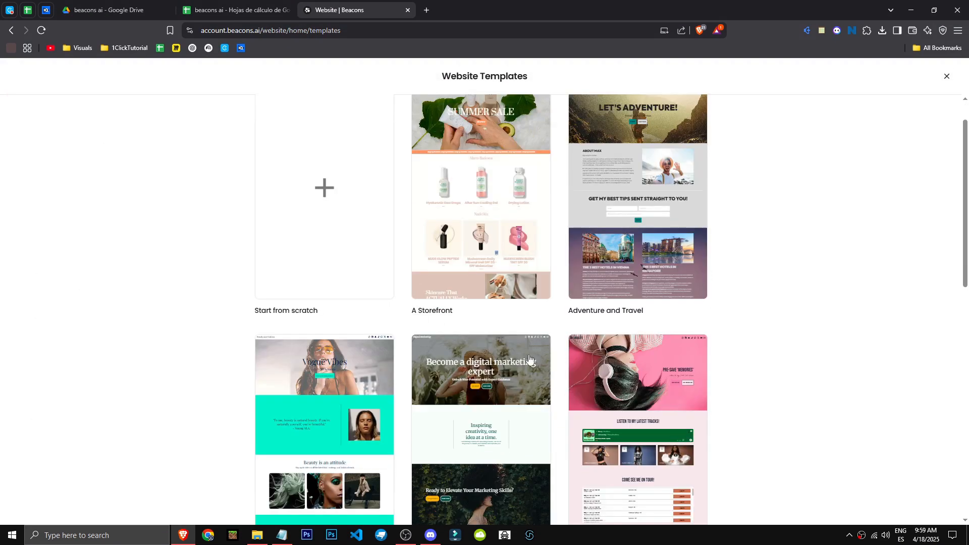
{"action": "scroll", "coordinate": [869, 342], "scroll_direction": "down", "scroll_amount": 9}
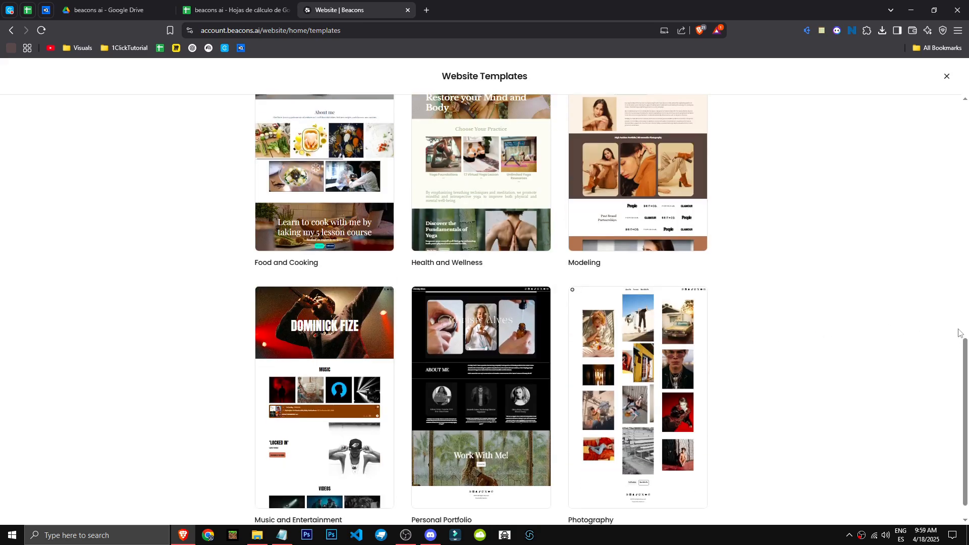
{"action": "scroll", "coordinate": [755, 381], "scroll_direction": "down", "scroll_amount": 1}
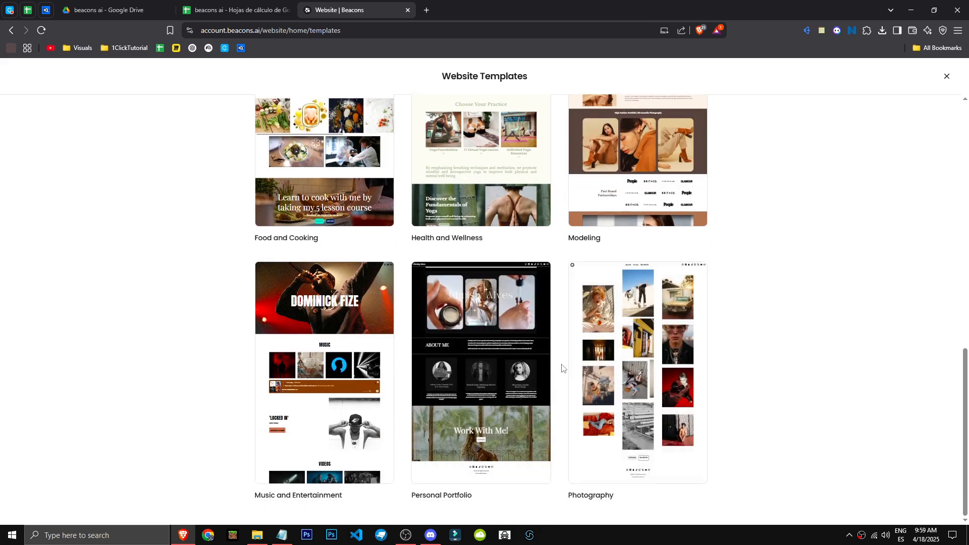
{"action": "left_click", "coordinate": [518, 361]}
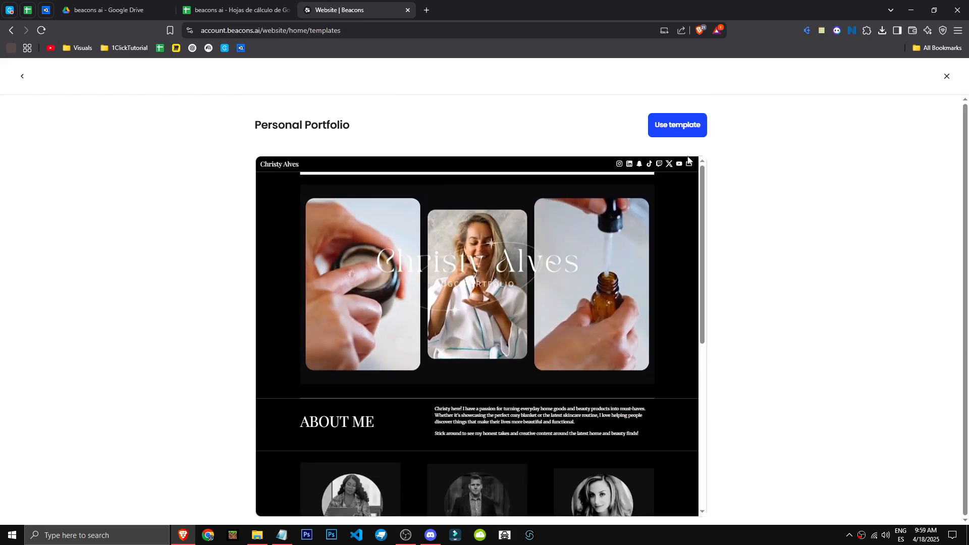
{"action": "left_click", "coordinate": [669, 126]}
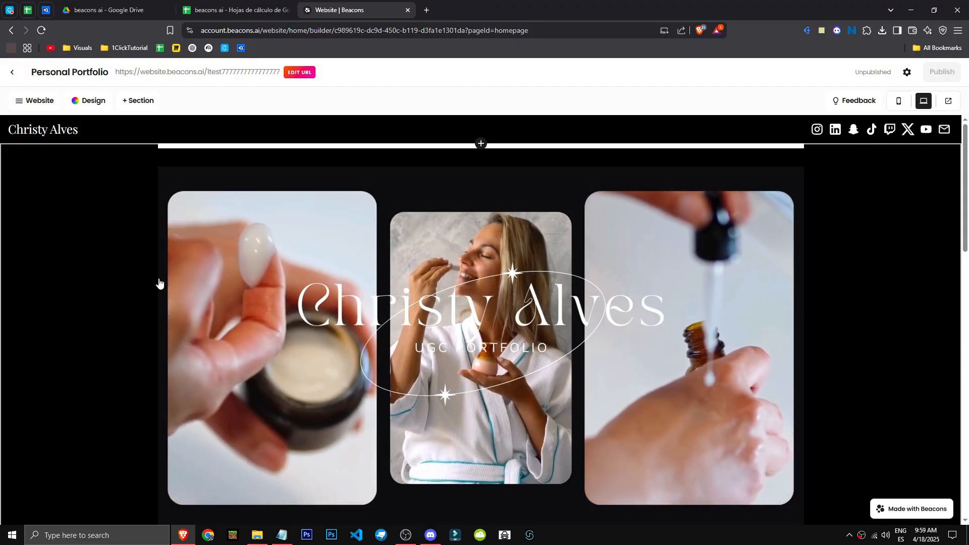
Step: Examine the Personal Portfolio page from start to footer, including the settings of its "Work With Me!" section
{"action": "scroll", "coordinate": [473, 344], "scroll_direction": "down", "scroll_amount": 6}
{"action": "scroll", "coordinate": [473, 344], "scroll_direction": "down", "scroll_amount": 6}
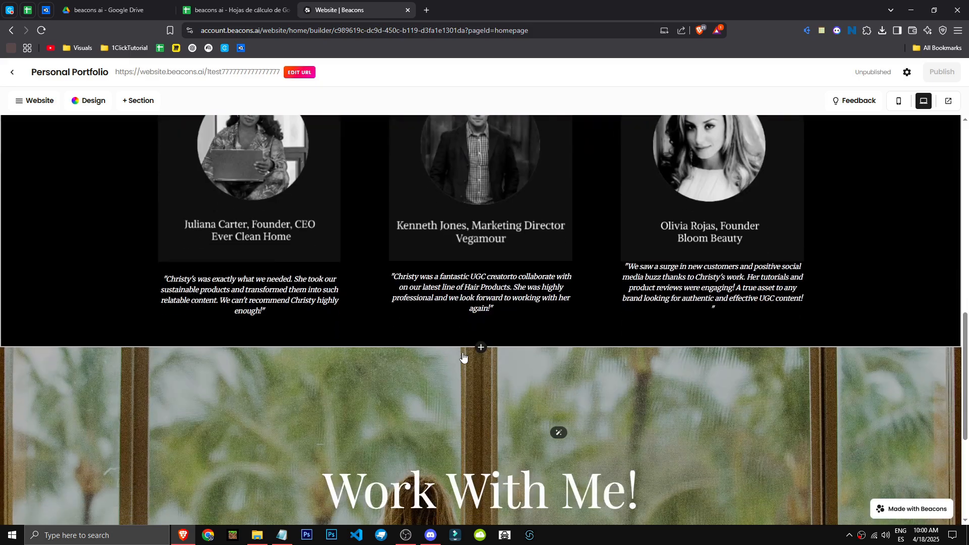
{"action": "scroll", "coordinate": [461, 357], "scroll_direction": "up", "scroll_amount": 2}
{"action": "scroll", "coordinate": [433, 372], "scroll_direction": "down", "scroll_amount": 7}
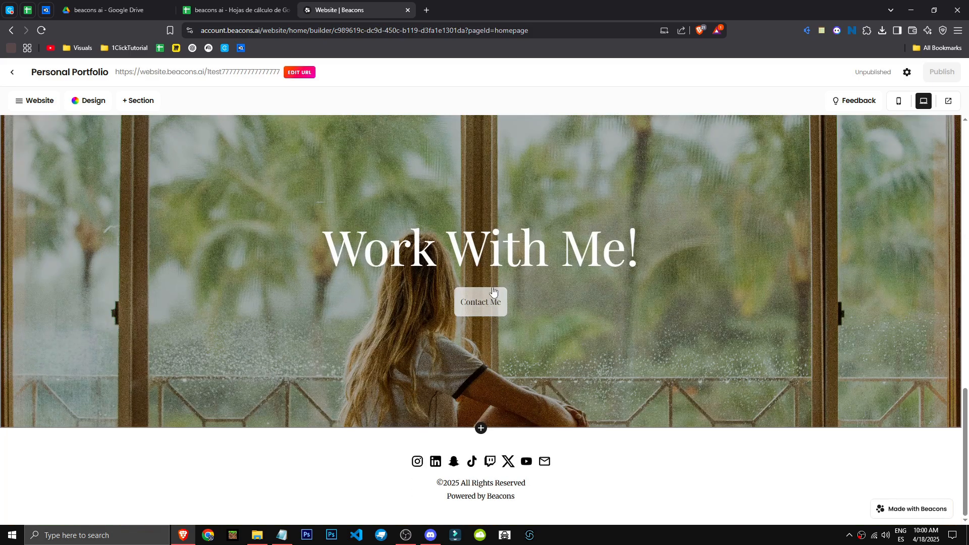
{"action": "left_click", "coordinate": [497, 268]}
{"action": "scroll", "coordinate": [880, 354], "scroll_direction": "down", "scroll_amount": 2}
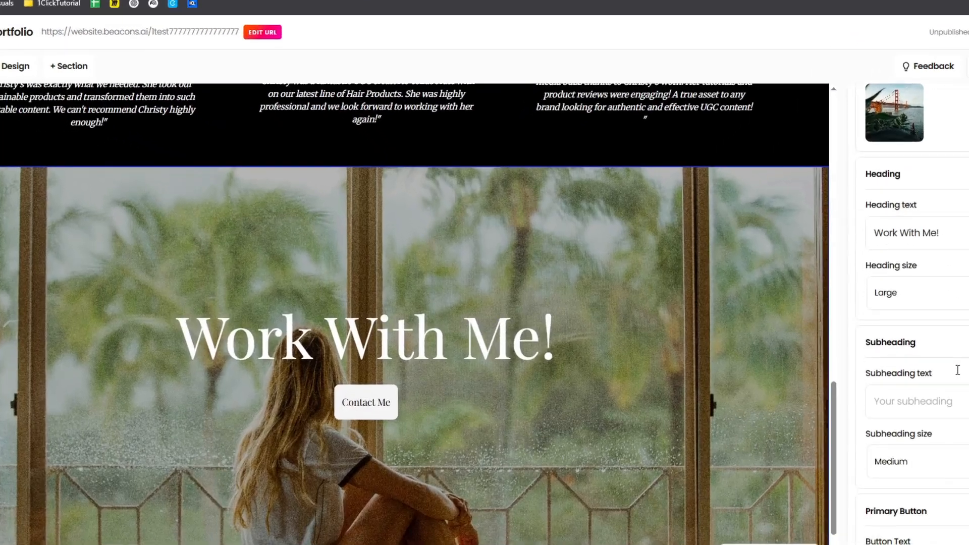
{"action": "scroll", "coordinate": [880, 354], "scroll_direction": "up", "scroll_amount": 2}
{"action": "left_click", "coordinate": [937, 133]}
{"action": "scroll", "coordinate": [665, 356], "scroll_direction": "up", "scroll_amount": 1}
{"action": "scroll", "coordinate": [666, 356], "scroll_direction": "up", "scroll_amount": 15}
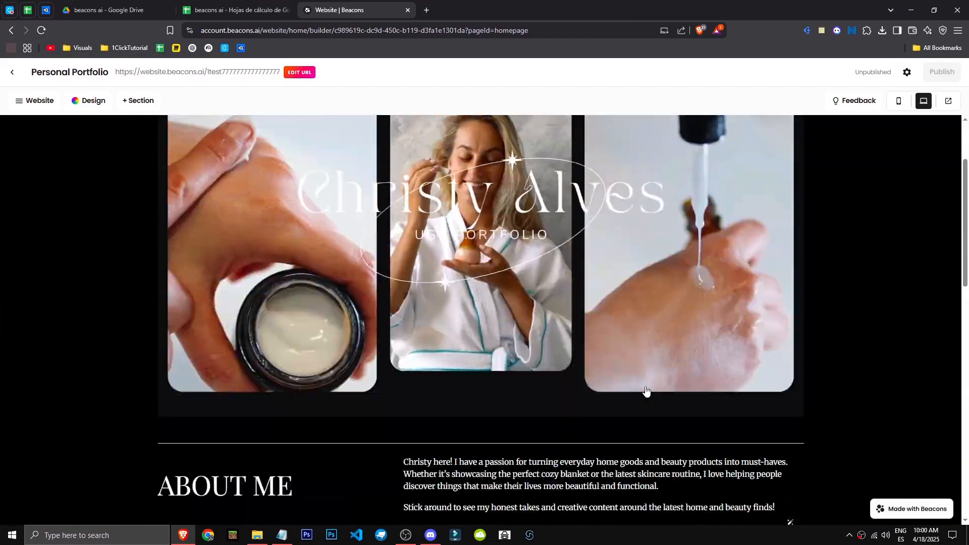
Step: Show the website's color design options and try the Sunny Pastel palette on the page
{"action": "left_click", "coordinate": [89, 100]}
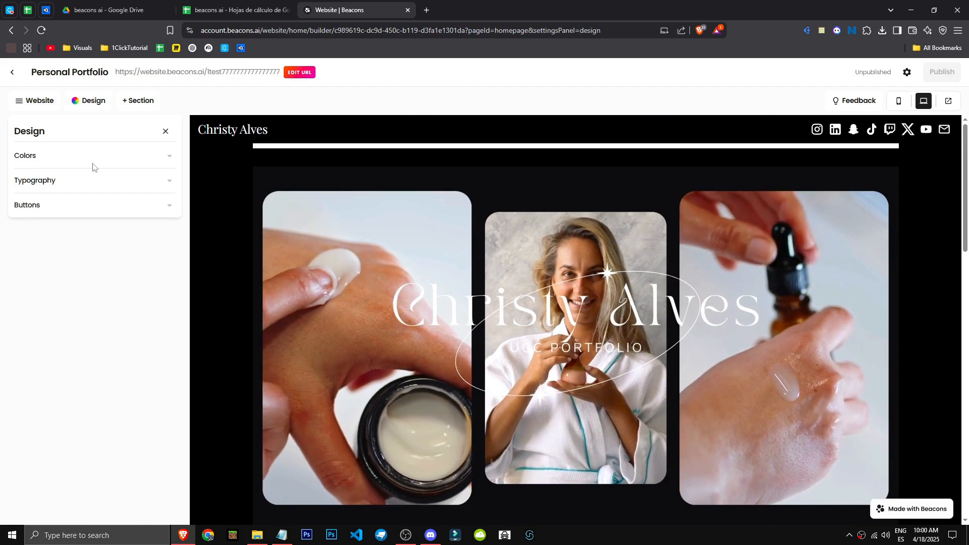
{"action": "left_click", "coordinate": [167, 155]}
{"action": "left_click", "coordinate": [112, 209]}
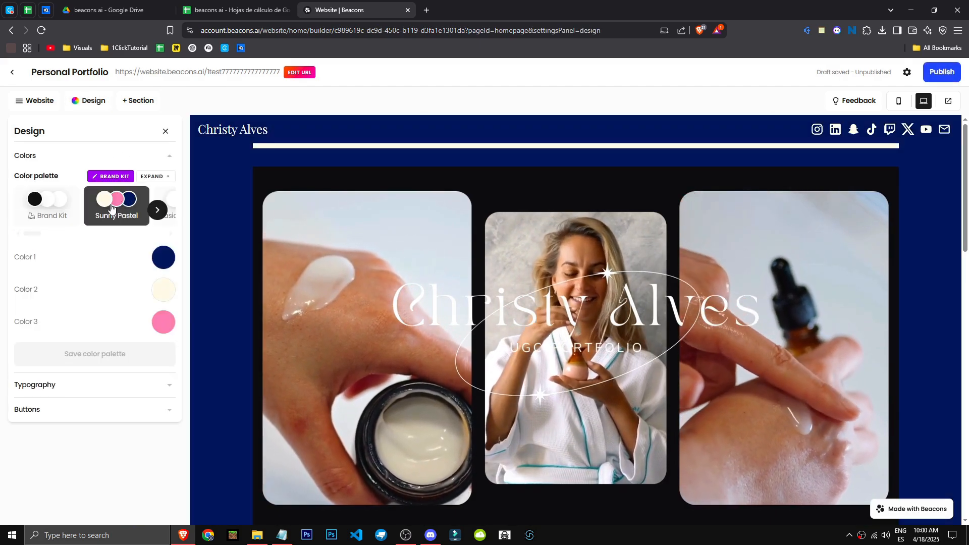
{"action": "scroll", "coordinate": [394, 316], "scroll_direction": "down", "scroll_amount": 7}
{"action": "scroll", "coordinate": [489, 335], "scroll_direction": "up", "scroll_amount": 6}
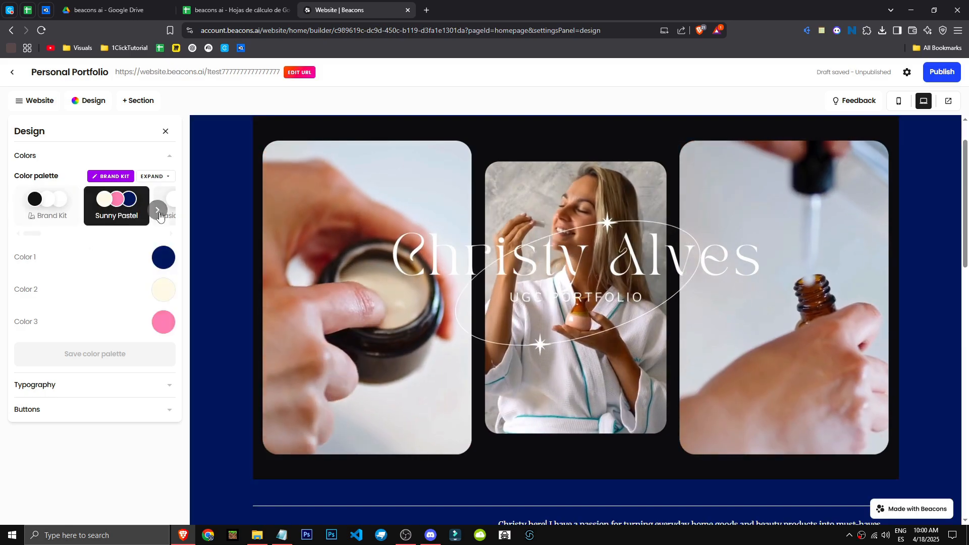
Step: Apply the Earthy Elegance color palette to the website and browse the other available palettes
{"action": "scroll", "coordinate": [60, 212], "scroll_direction": "right", "scroll_amount": 2}
{"action": "left_click", "coordinate": [124, 214]}
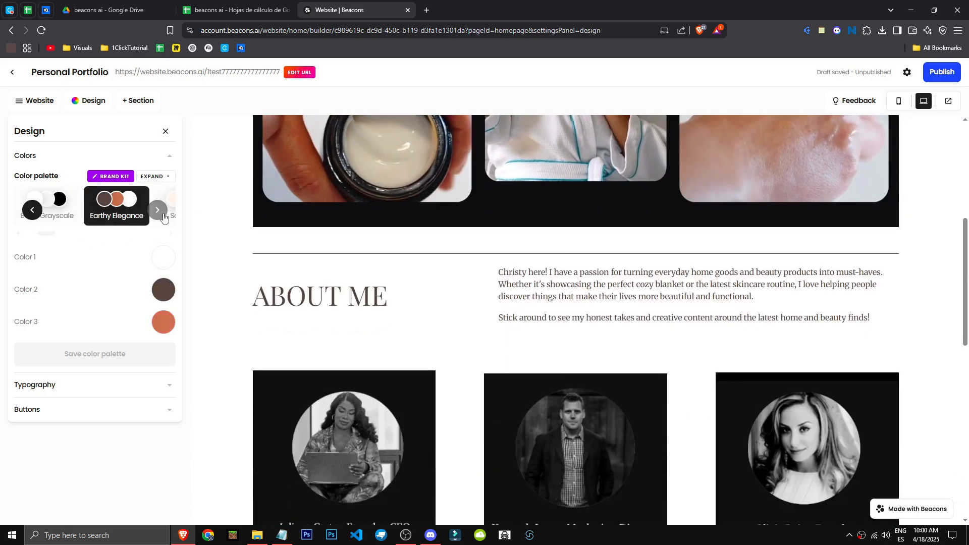
{"action": "left_click", "coordinate": [157, 211]}
{"action": "left_click", "coordinate": [33, 210]}
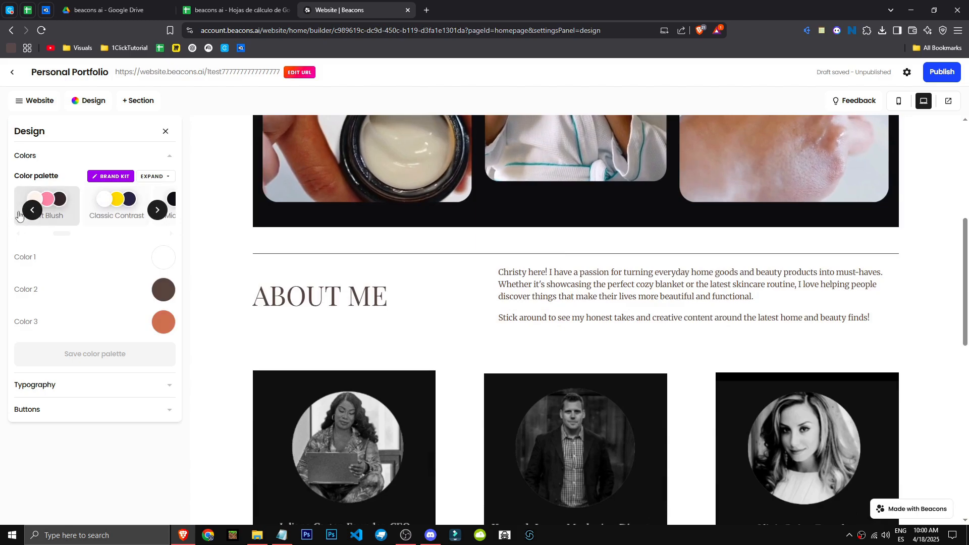
{"action": "left_click", "coordinate": [70, 216]}
Step: Set the website's button corner radius to 5 px and button thickness to 2 px, and collapse the Buttons settings
{"action": "scroll", "coordinate": [409, 315], "scroll_direction": "down", "scroll_amount": 10}
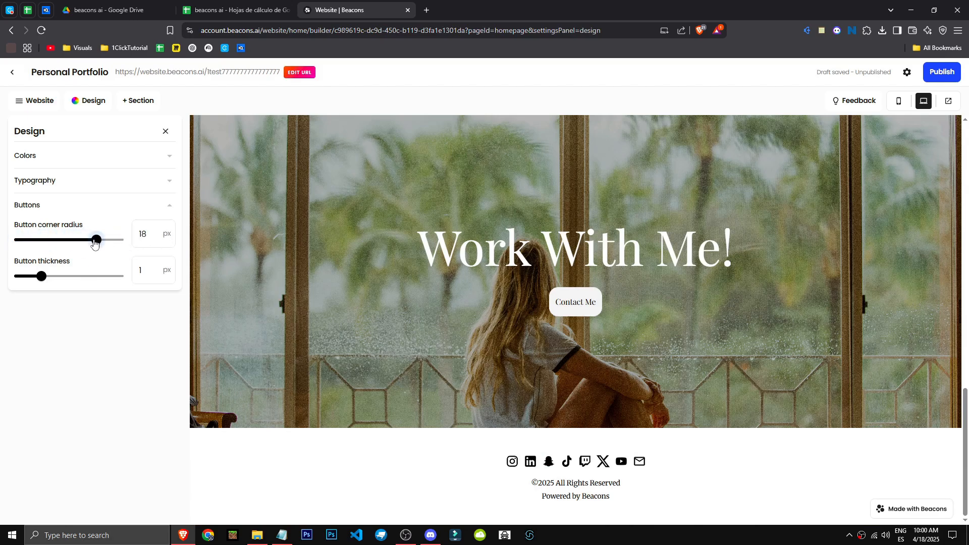
{"action": "left_click_drag", "start_coordinate": [42, 276], "coordinate": [101, 278]}
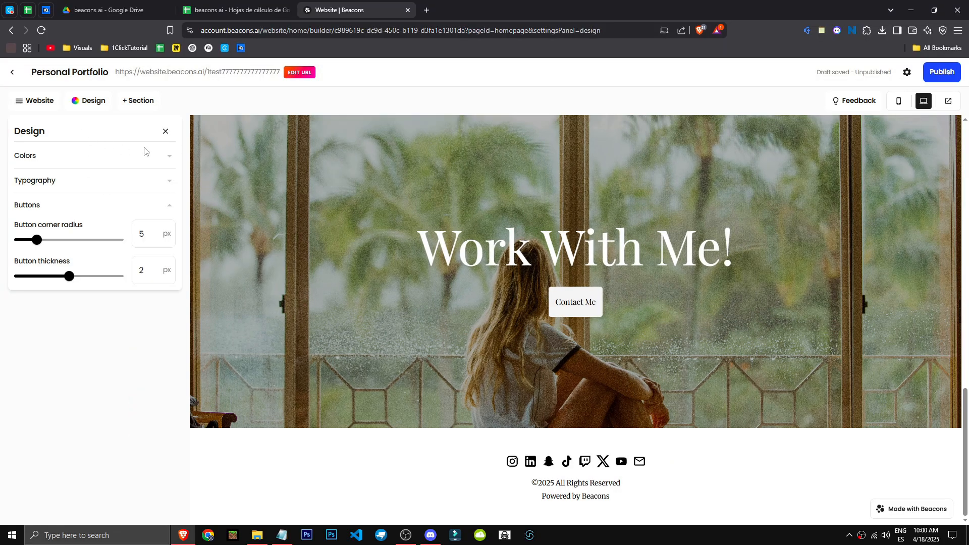
{"action": "left_click", "coordinate": [101, 103]}
{"action": "left_click", "coordinate": [95, 104]}
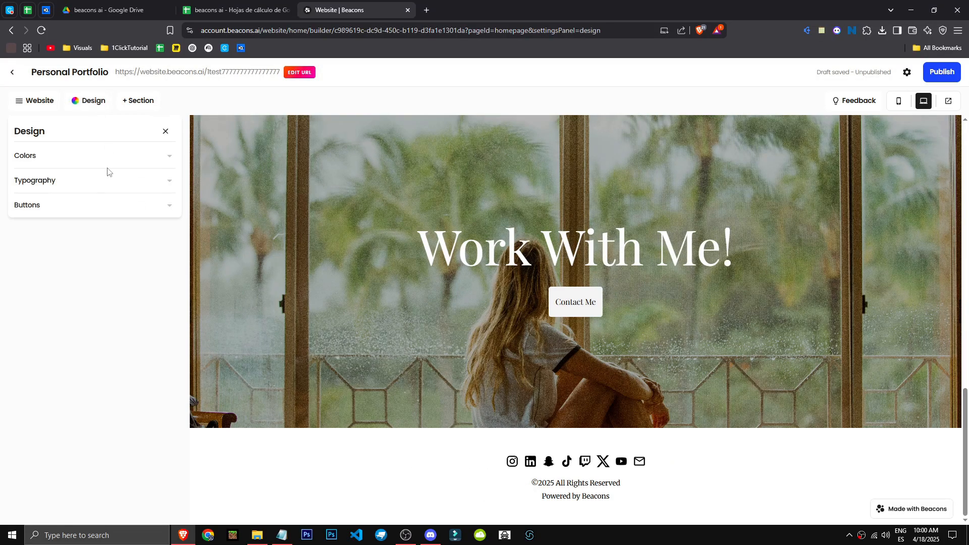